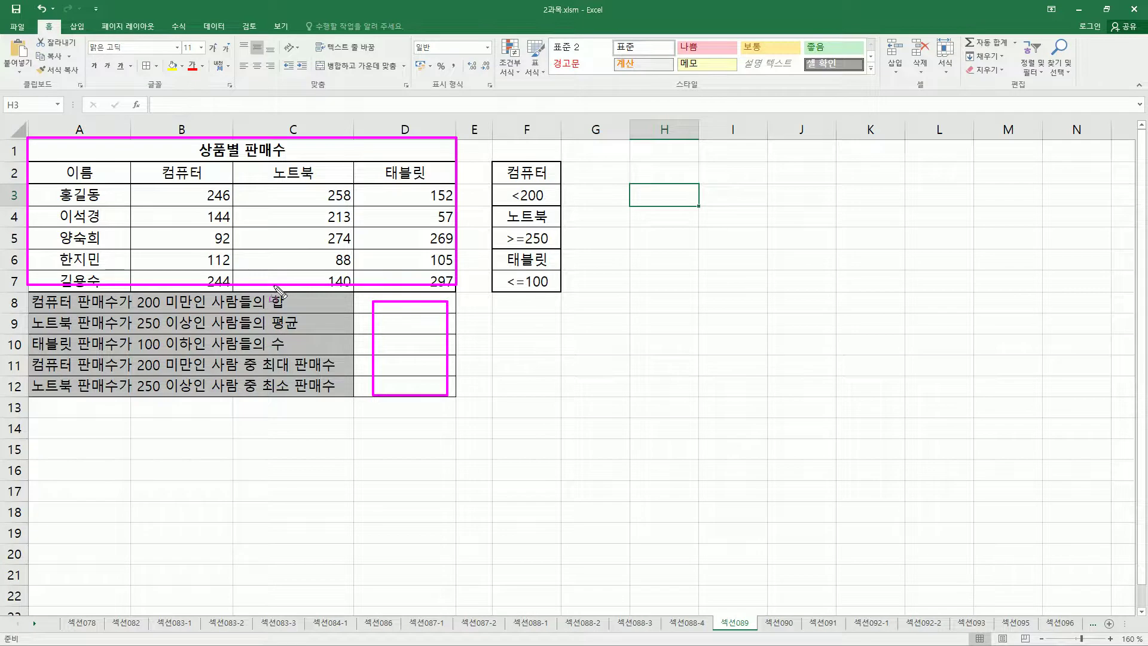
mouse_move(269, 292)
left_mouse_down()
mouse_move(303, 327)
mouse_move(270, 375)
mouse_move(345, 373)
left_mouse_up()
mouse_move(271, 382)
left_mouse_down()
mouse_move(260, 394)
mouse_move(339, 394)
mouse_move(271, 374)
left_mouse_up()
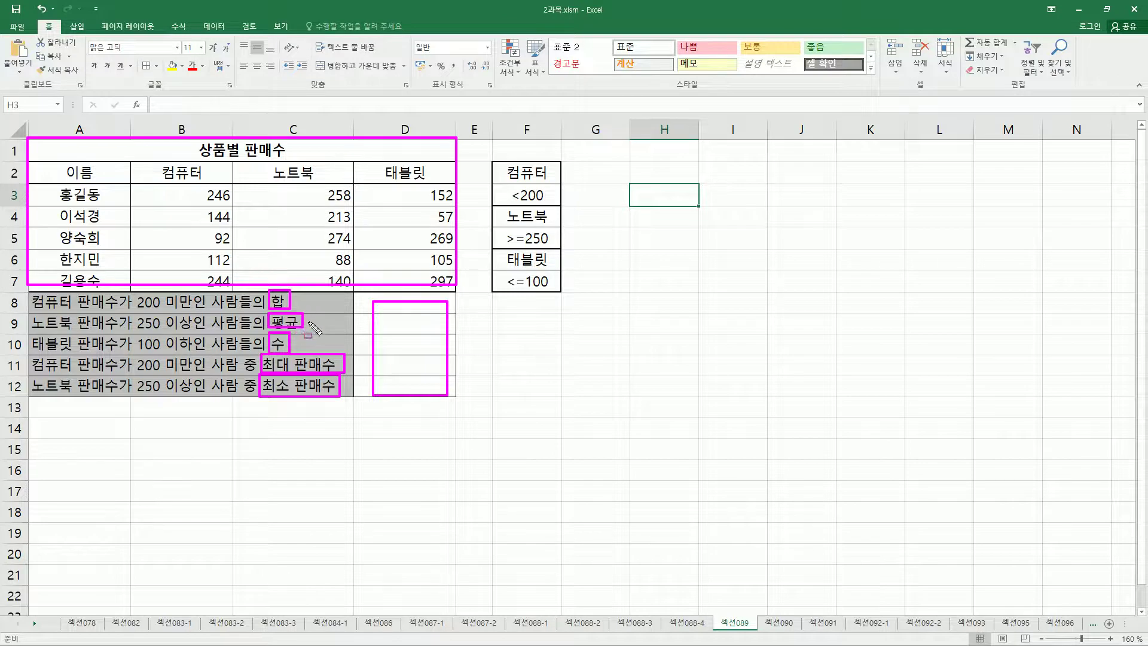
key("Escape")
Step: Enter the database function syntax note "D~~~(데이터범위, 필드번호, 조건)" in cell H3
left_click(671, 201)
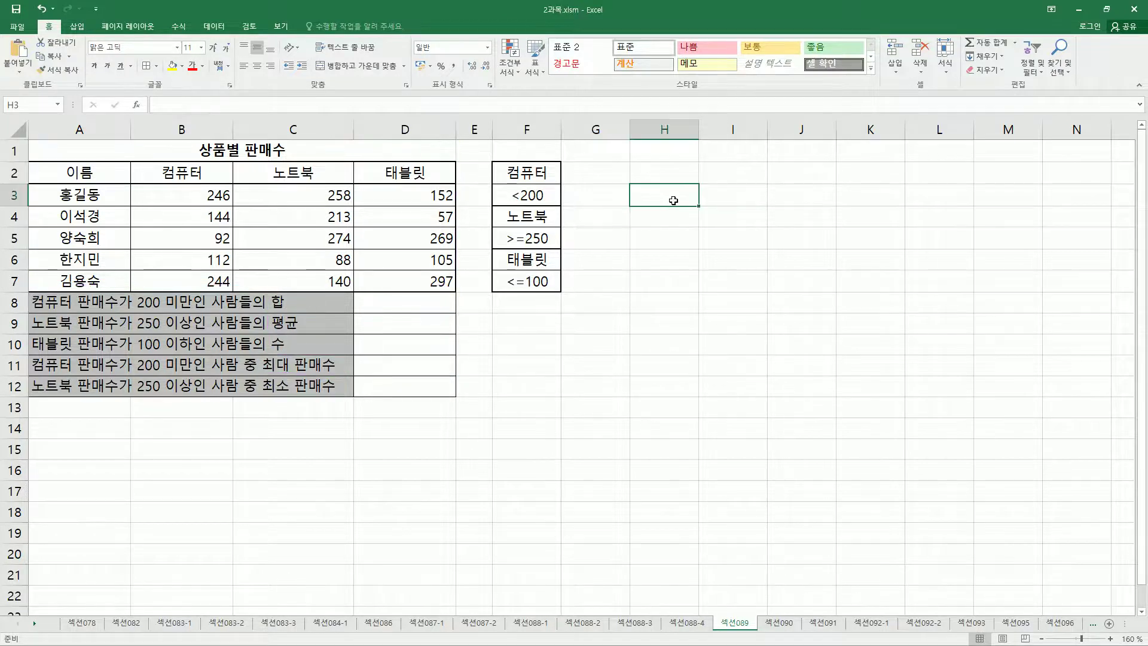
type("D")
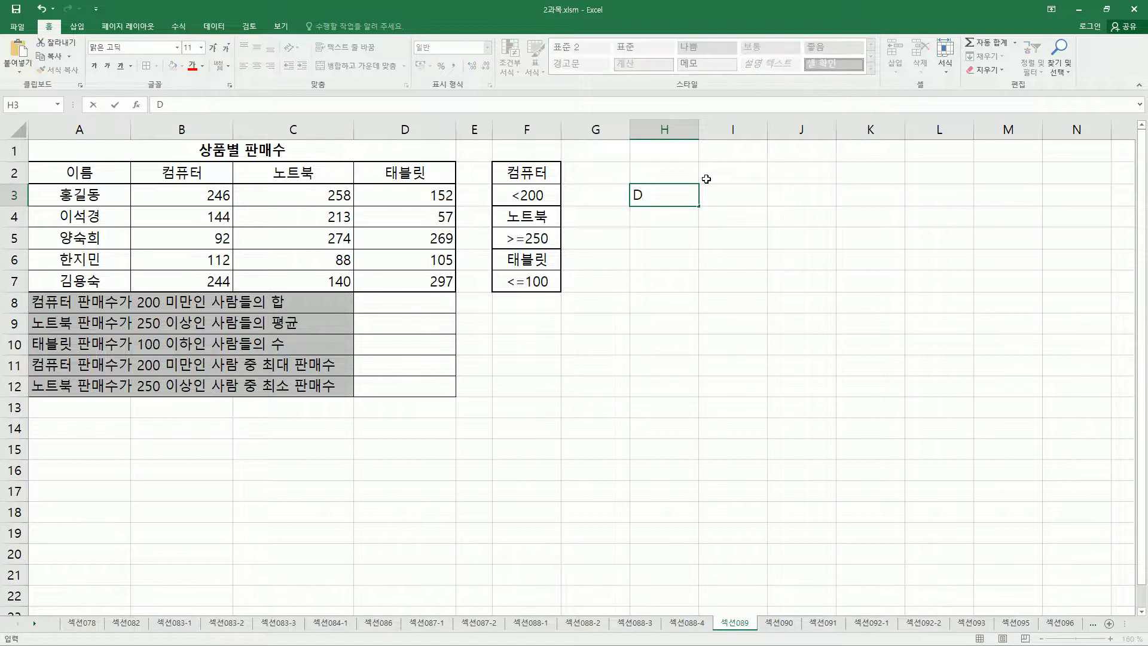
type("~~~(ㄷ")
type("이터범위")
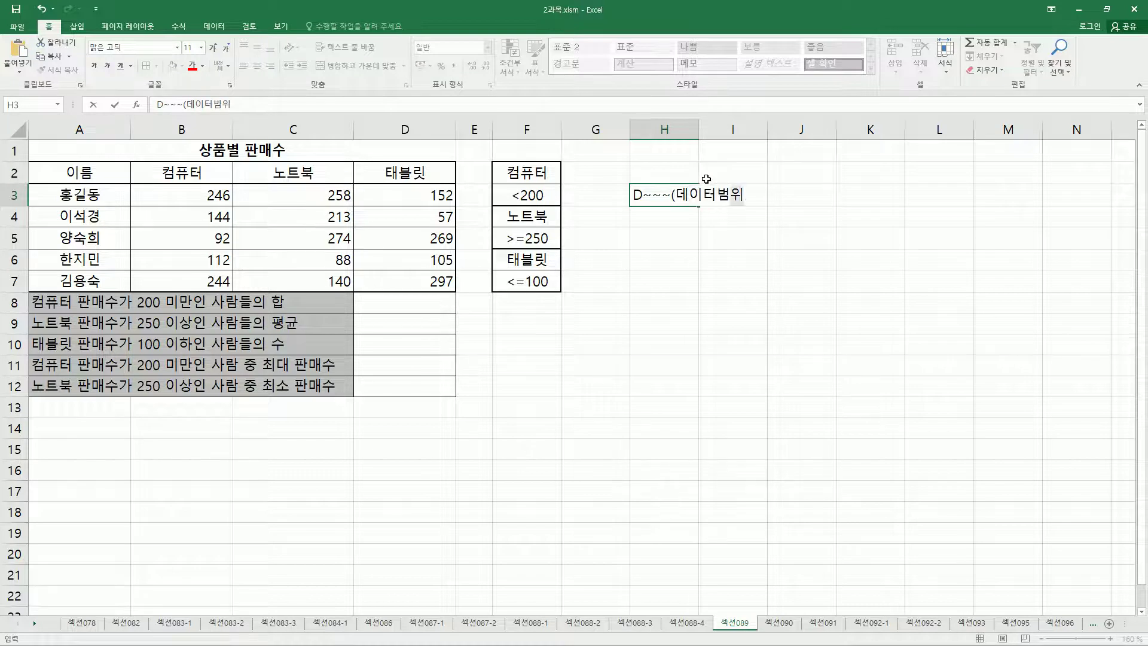
type(", 필ㄷ")
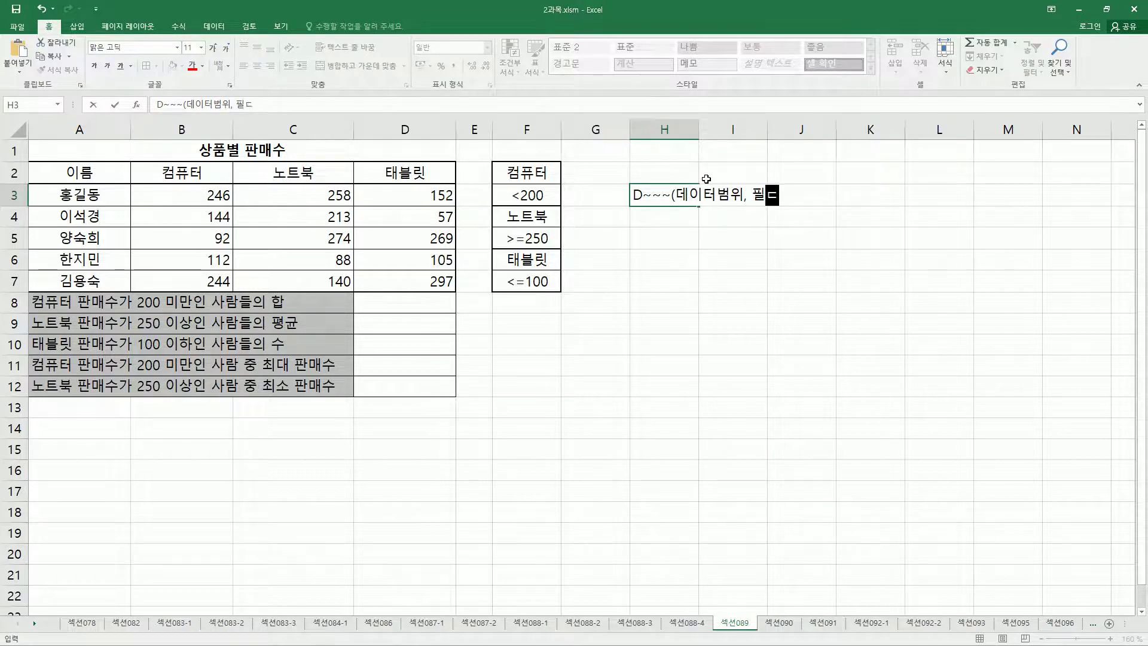
type("번호")
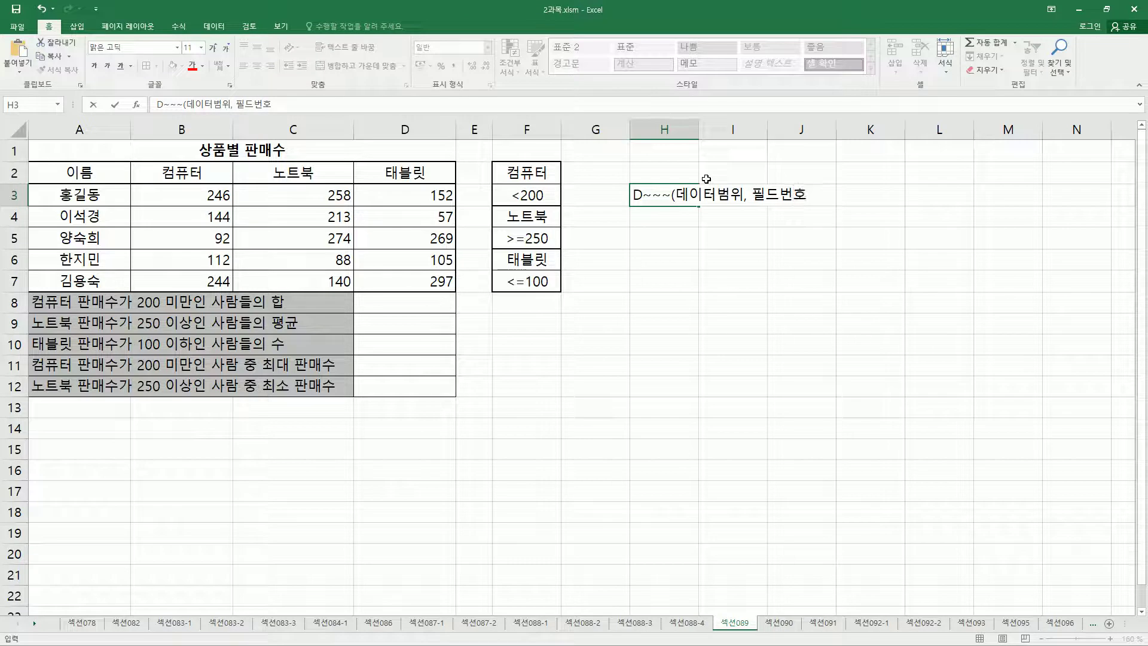
type(", 조건)")
key("Return")
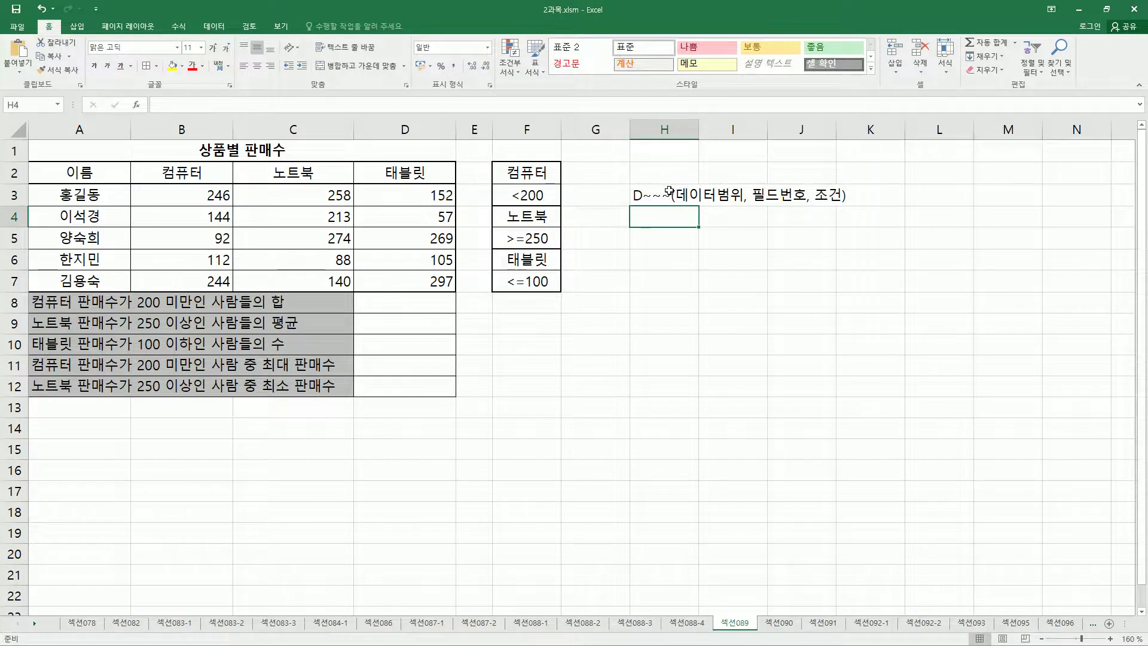
mouse_move(628, 182)
left_mouse_down()
mouse_move(741, 213)
mouse_move(859, 212)
left_mouse_up()
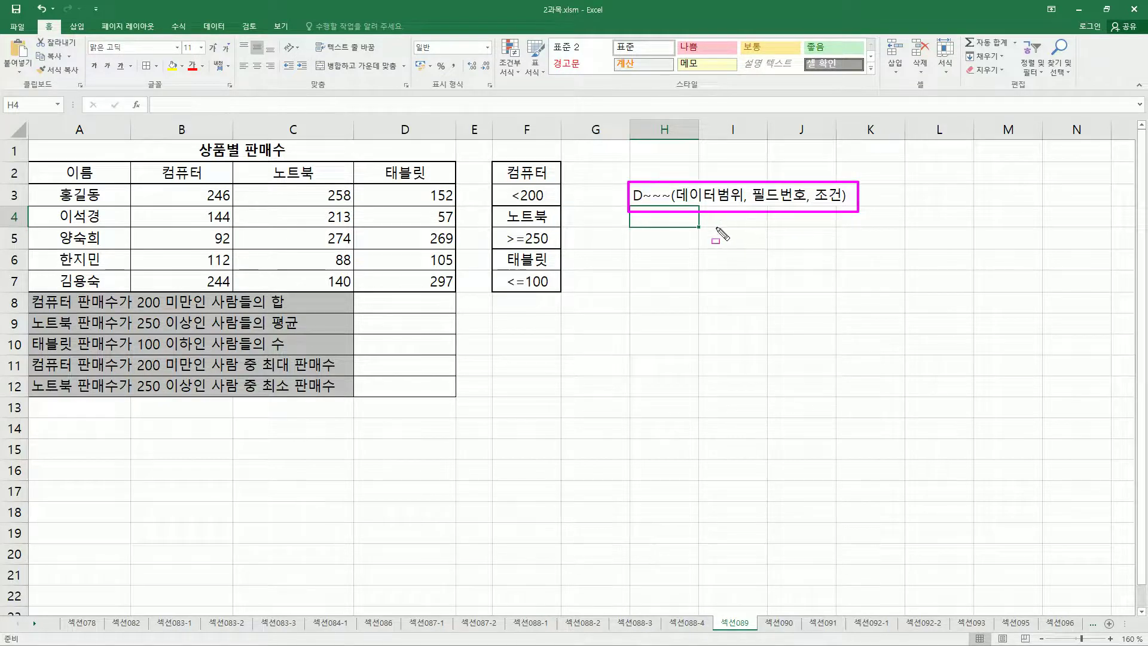
mouse_move(30, 290)
left_mouse_down()
mouse_move(45, 318)
mouse_move(305, 315)
left_mouse_up()
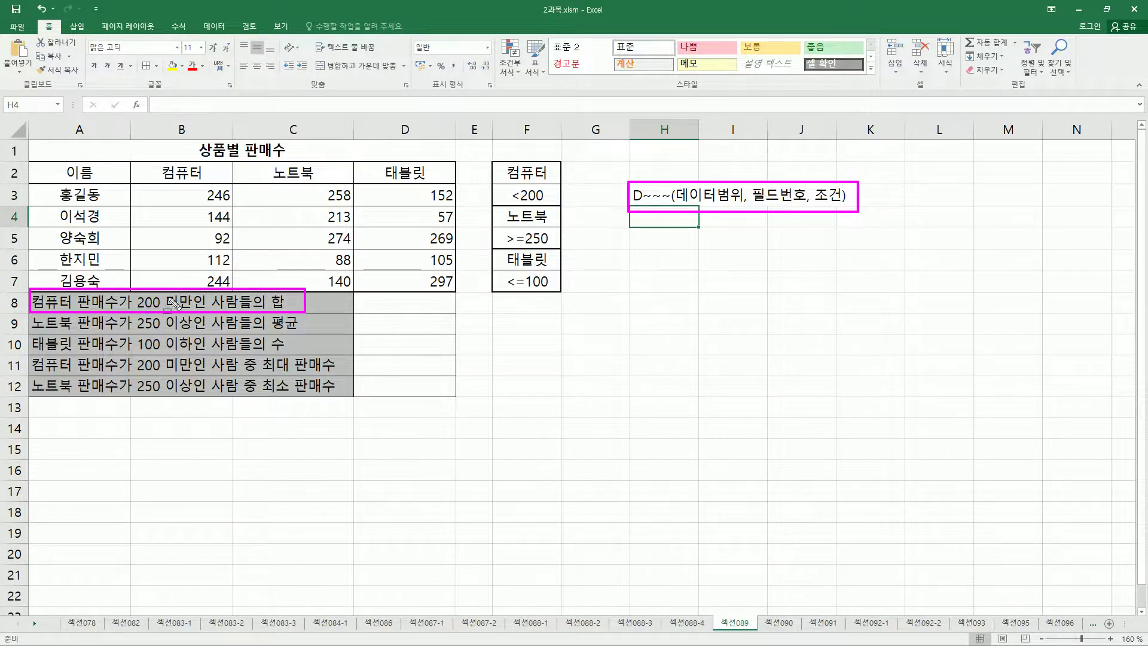
left_click_drag(498, 163, 556, 205)
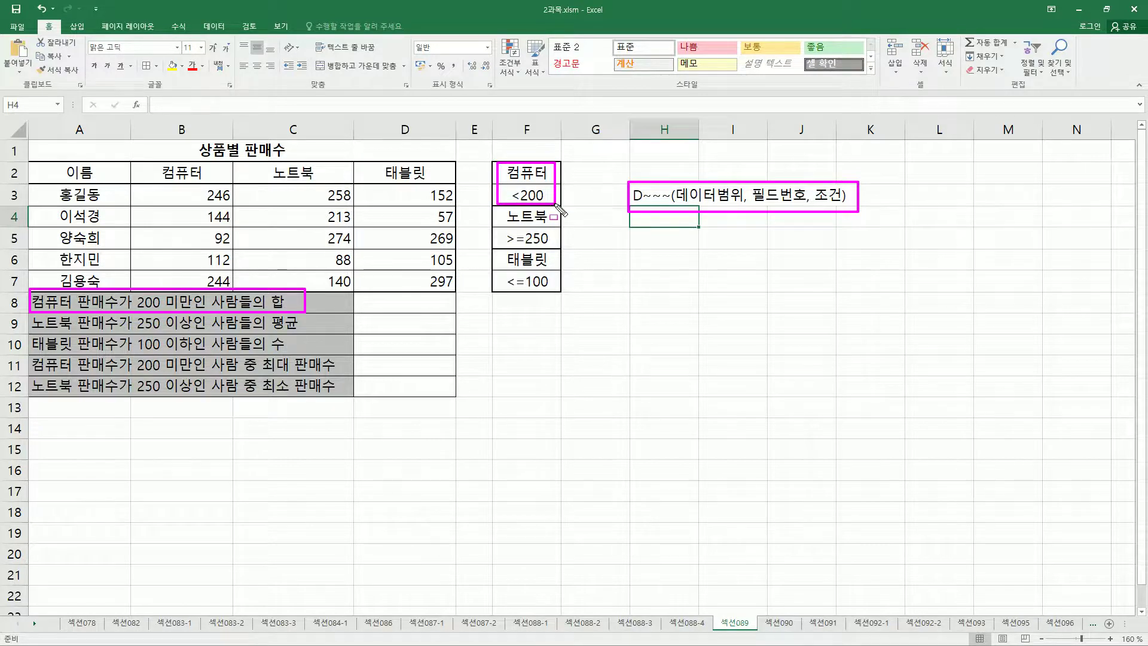
key("Escape")
left_click_drag(674, 204, 739, 204)
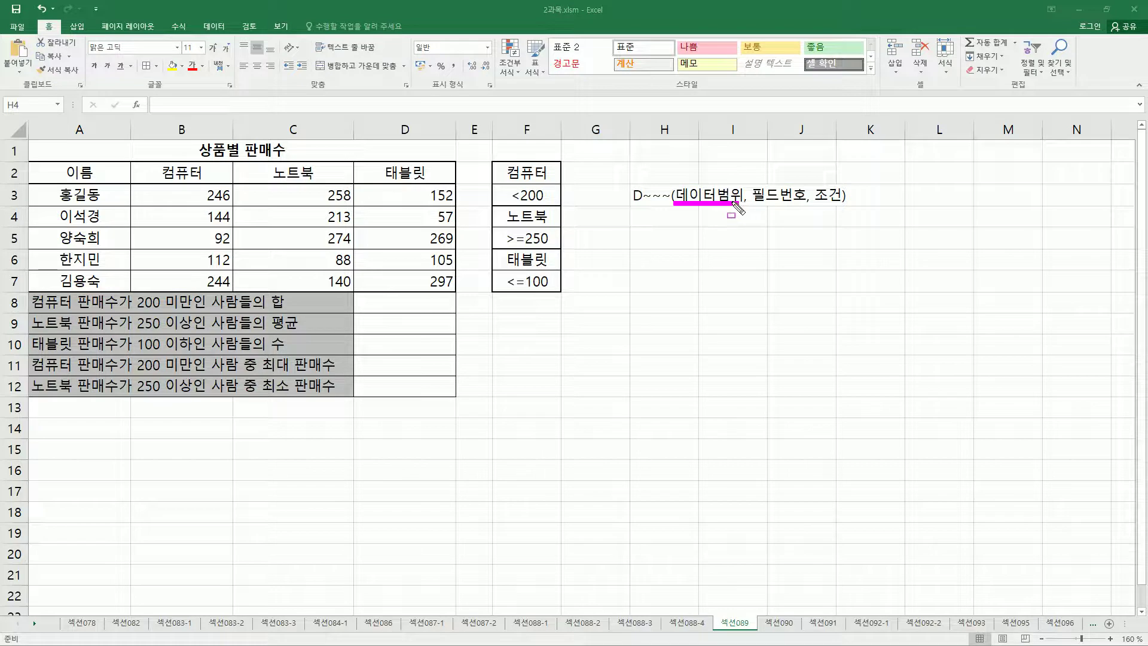
mouse_move(32, 163)
left_mouse_down()
mouse_move(410, 242)
mouse_move(448, 291)
left_mouse_up()
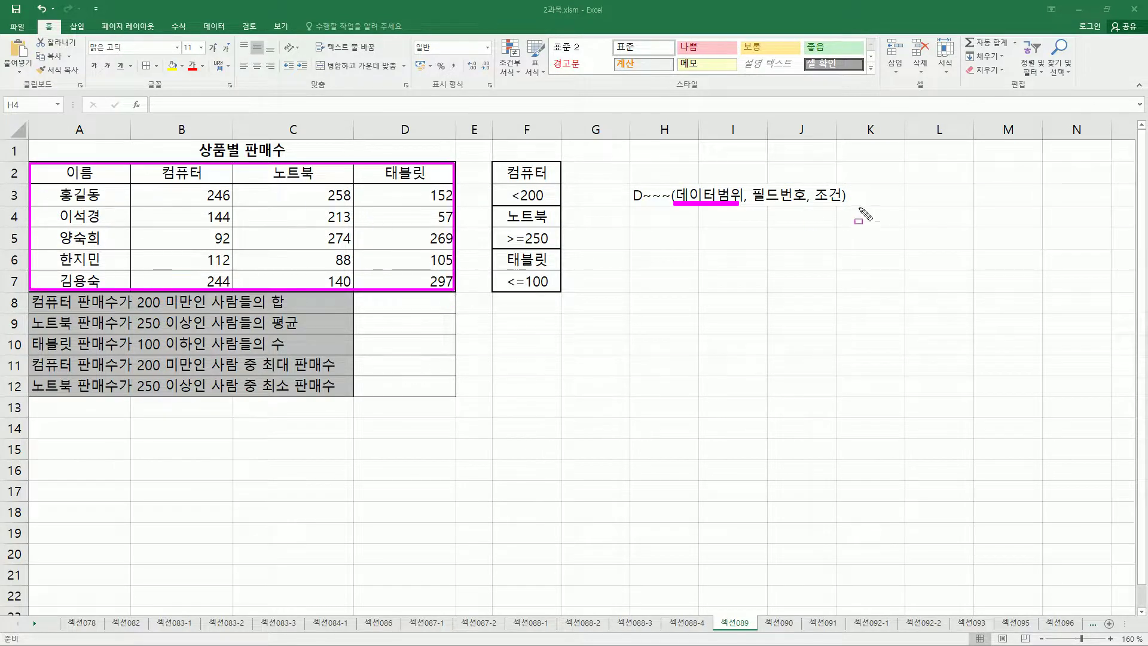
left_click_drag(817, 204, 842, 203)
left_click_drag(503, 165, 556, 204)
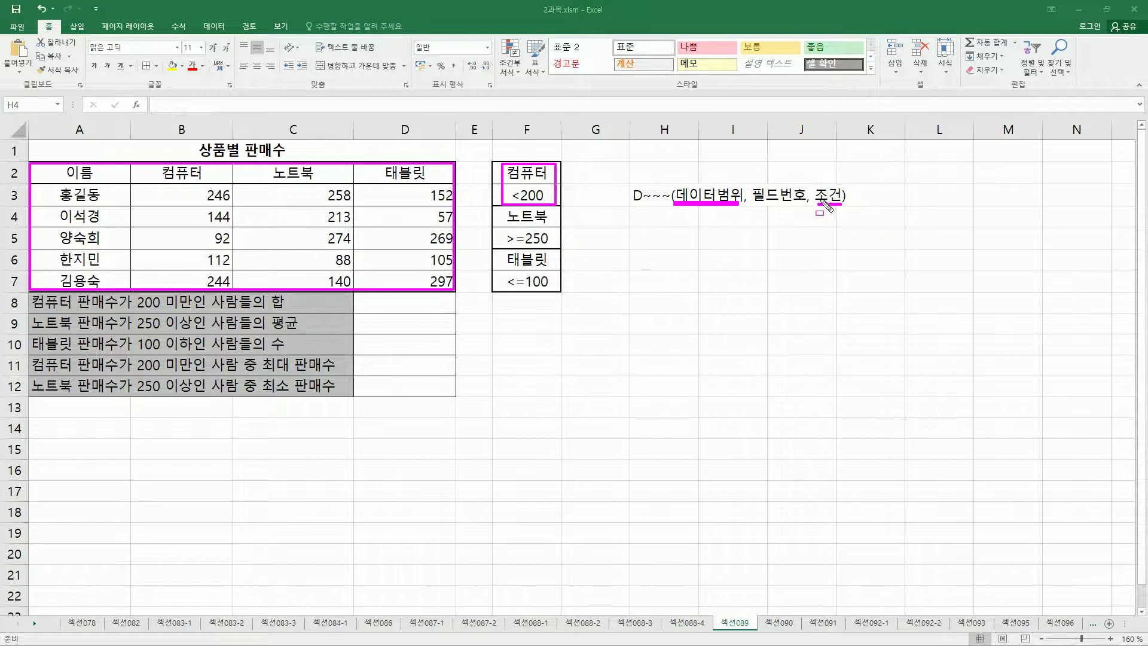
left_click_drag(754, 203, 804, 202)
left_click_drag(374, 296, 433, 309)
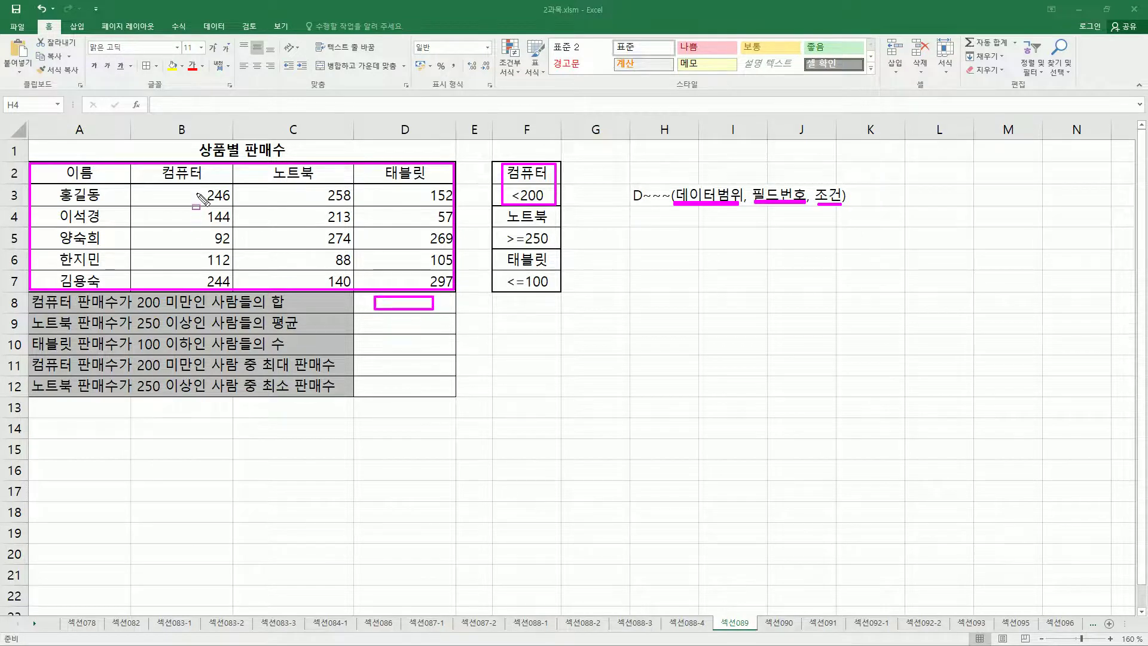
mouse_move(198, 192)
left_mouse_down()
mouse_move(242, 300)
mouse_move(232, 291)
left_mouse_up()
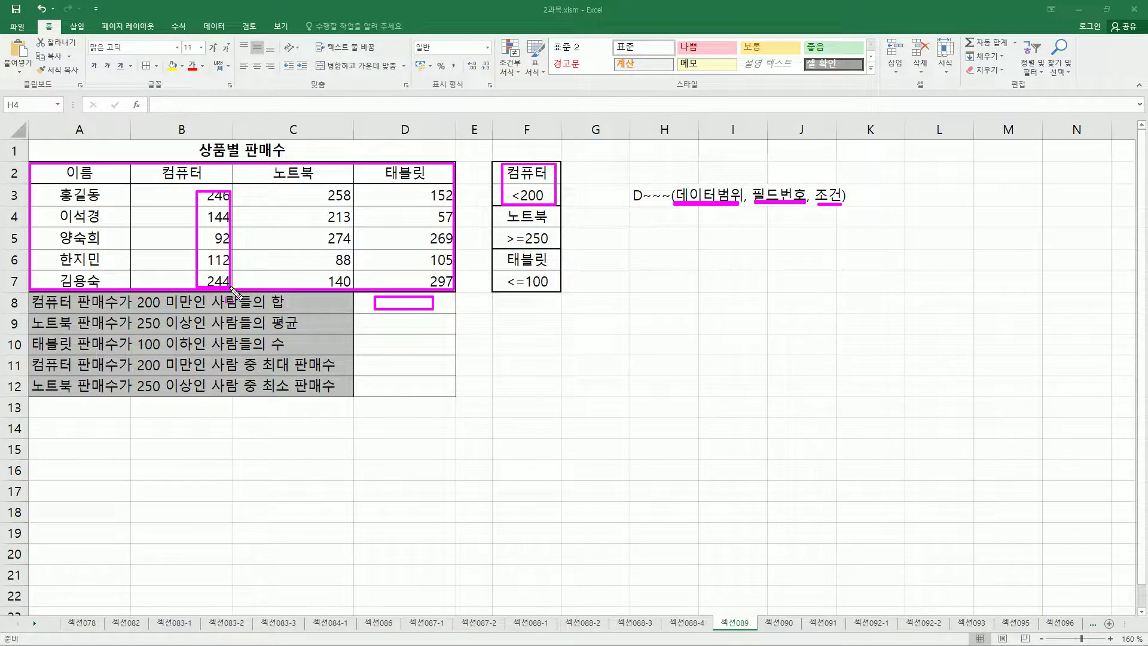
left_click_drag(37, 164, 453, 288)
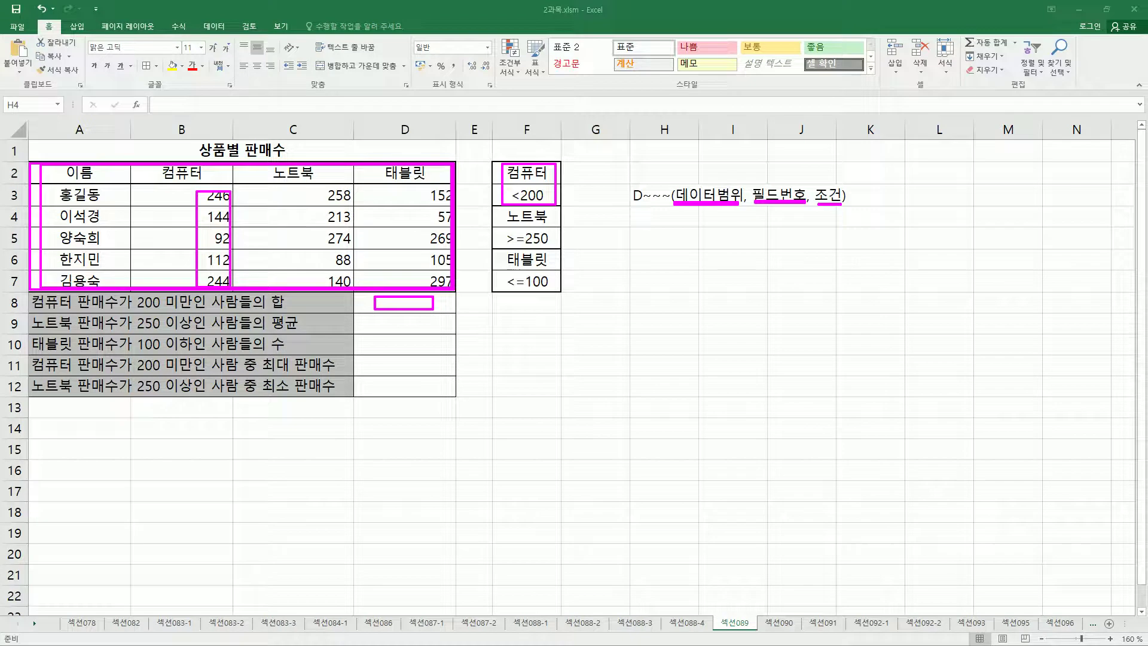
left_click_drag(107, 154, 100, 178)
left_click_drag(174, 153, 194, 164)
left_click_drag(306, 150, 306, 168)
mouse_move(411, 143)
left_mouse_down()
mouse_move(433, 160)
mouse_move(412, 165)
left_mouse_up()
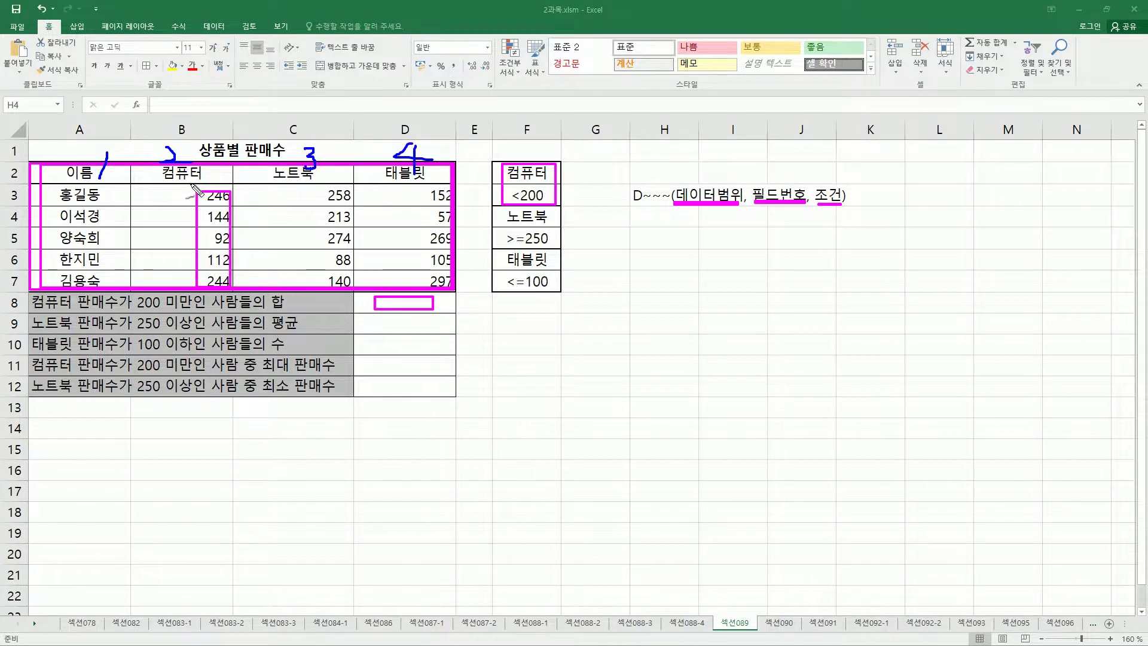
left_click_drag(187, 213, 194, 213)
mouse_move(770, 174)
left_mouse_down()
mouse_move(779, 184)
mouse_move(791, 159)
left_mouse_up()
mouse_move(213, 178)
left_mouse_down()
mouse_move(143, 172)
mouse_move(179, 142)
mouse_move(198, 174)
mouse_move(190, 187)
left_mouse_up()
key("Escape")
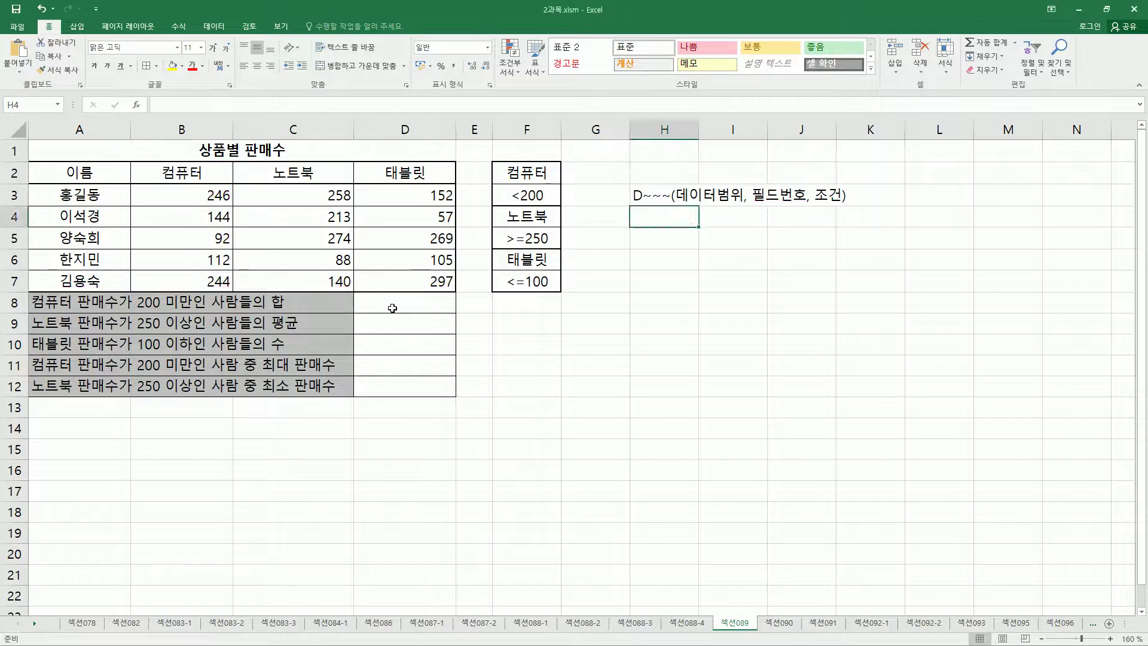
Step: Start a DSUM formula in cell D8 with A2:D7 as the database range
left_click(406, 304)
type("=")
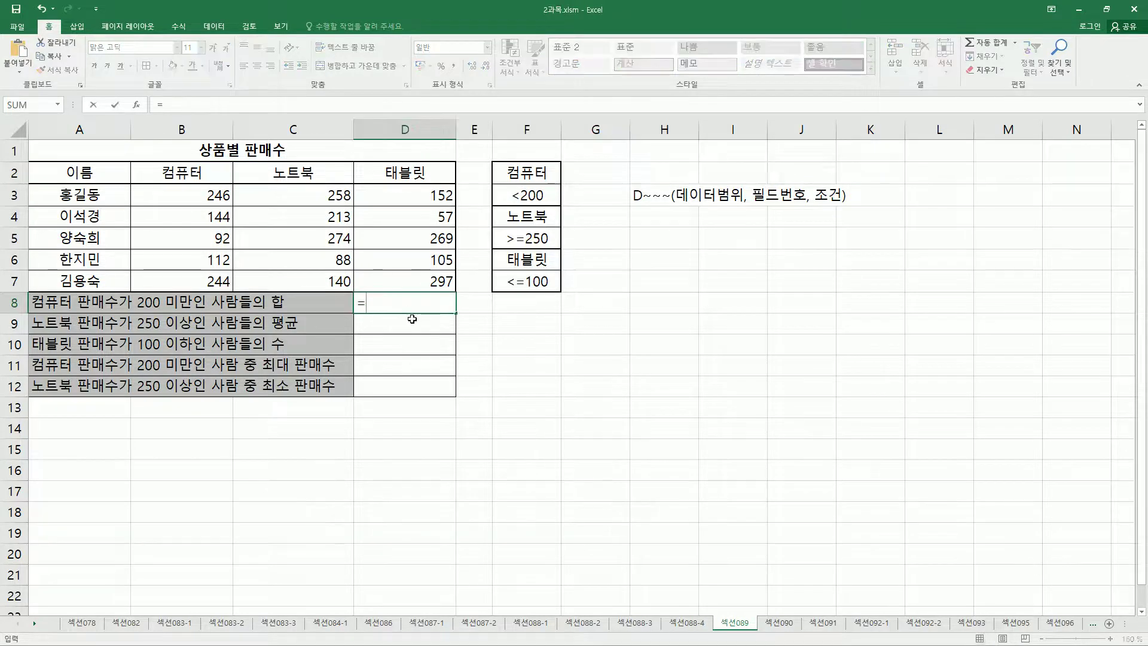
type("ㅇ")
key("BackSpace")
key("Hangul")
type("d")
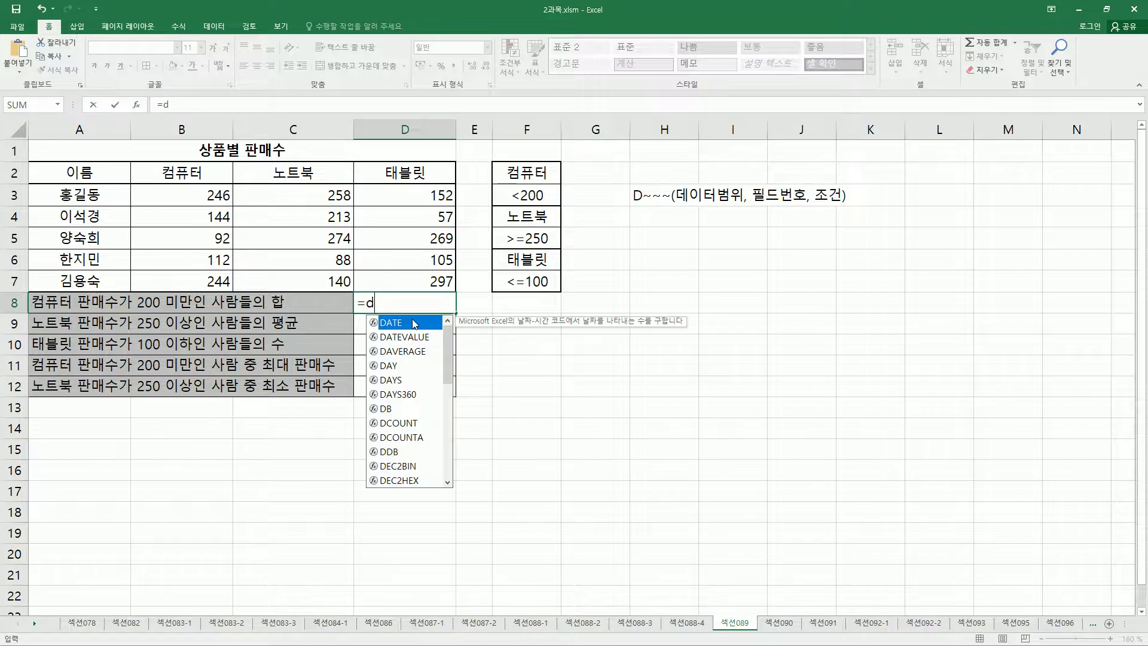
type("su")
key("Tab")
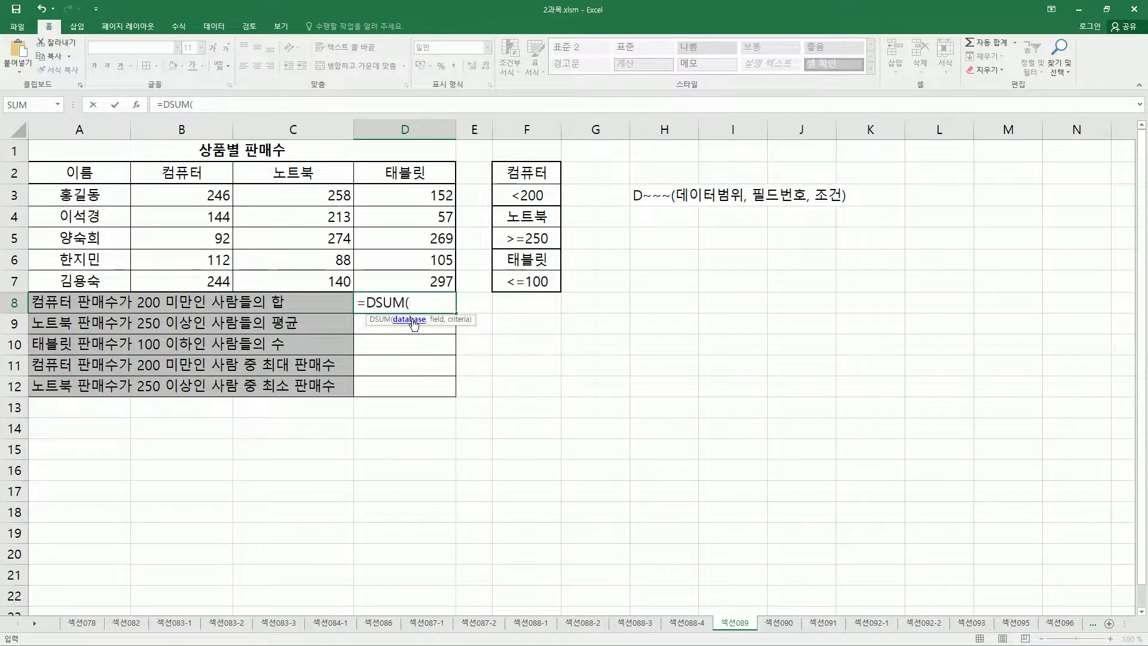
left_click_drag(82, 179, 397, 278)
type(",")
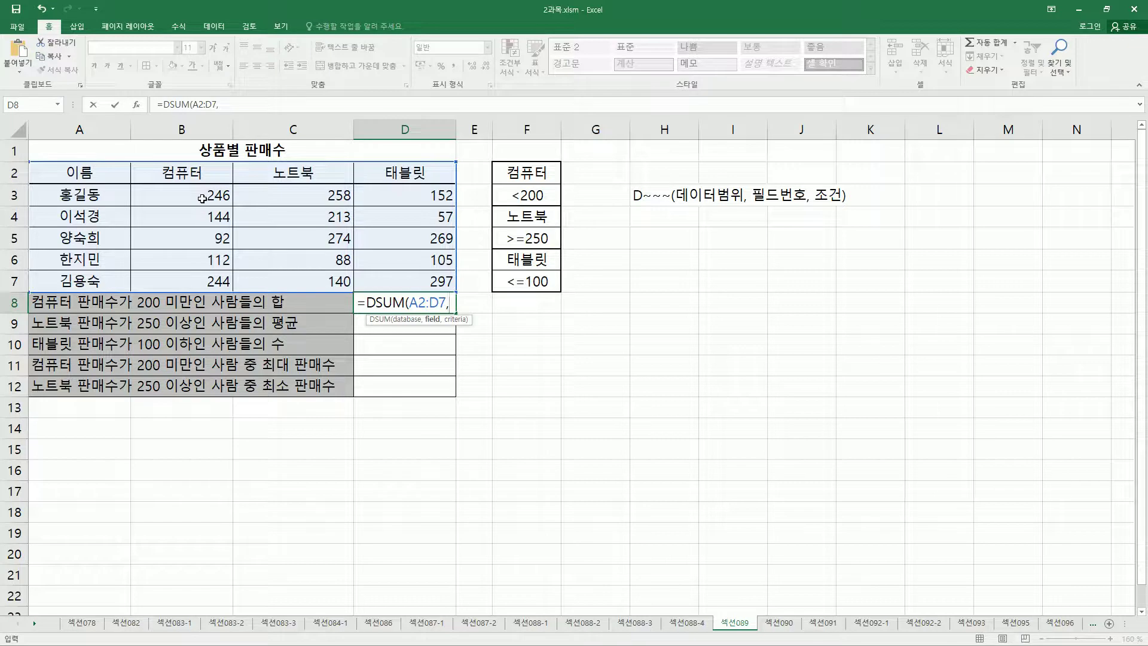
Step: Complete the DSUM formula in D8 with field number 2 and the criteria range F2:F3
key("ctrl+alt+d")
mouse_move(32, 159)
left_mouse_down()
mouse_move(410, 290)
mouse_move(456, 291)
left_mouse_up()
mouse_move(164, 151)
left_mouse_down()
mouse_move(182, 193)
mouse_move(231, 209)
mouse_move(233, 291)
left_mouse_up()
key("Escape")
type(",")
left_click(529, 174)
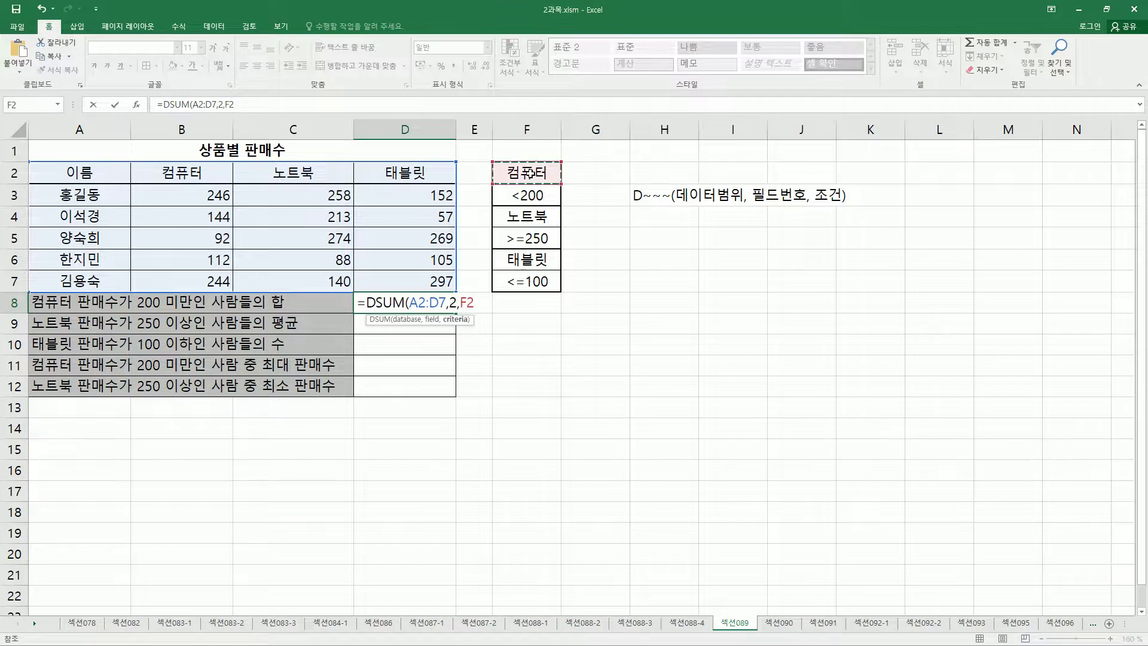
left_click_drag(529, 175, 529, 191)
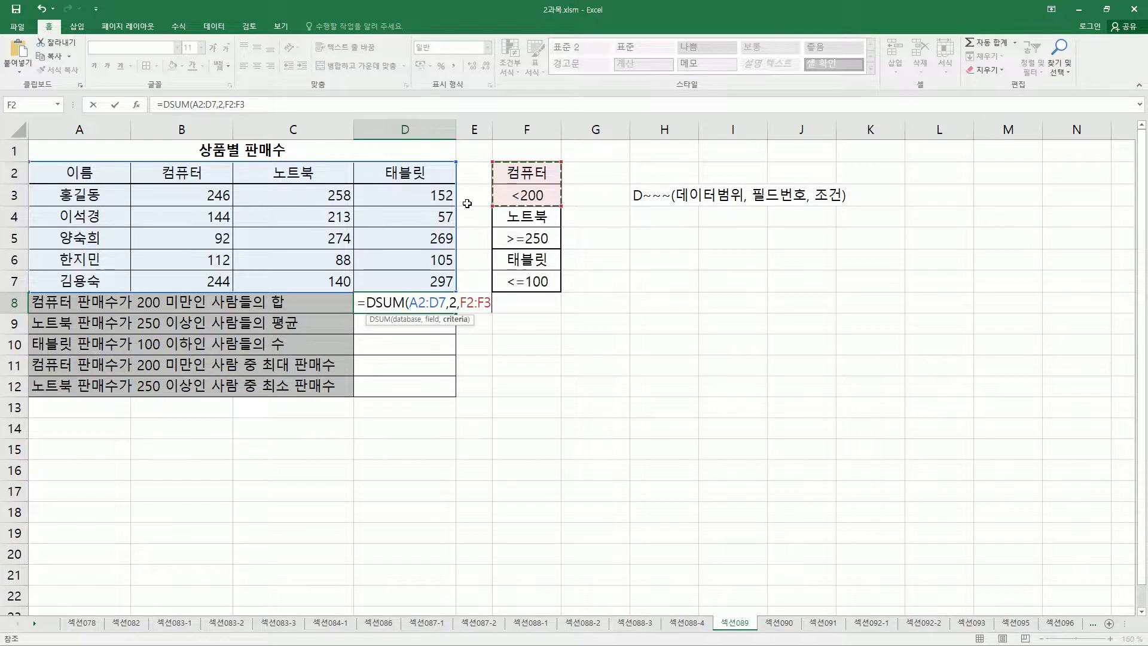
type(")")
key("Return")
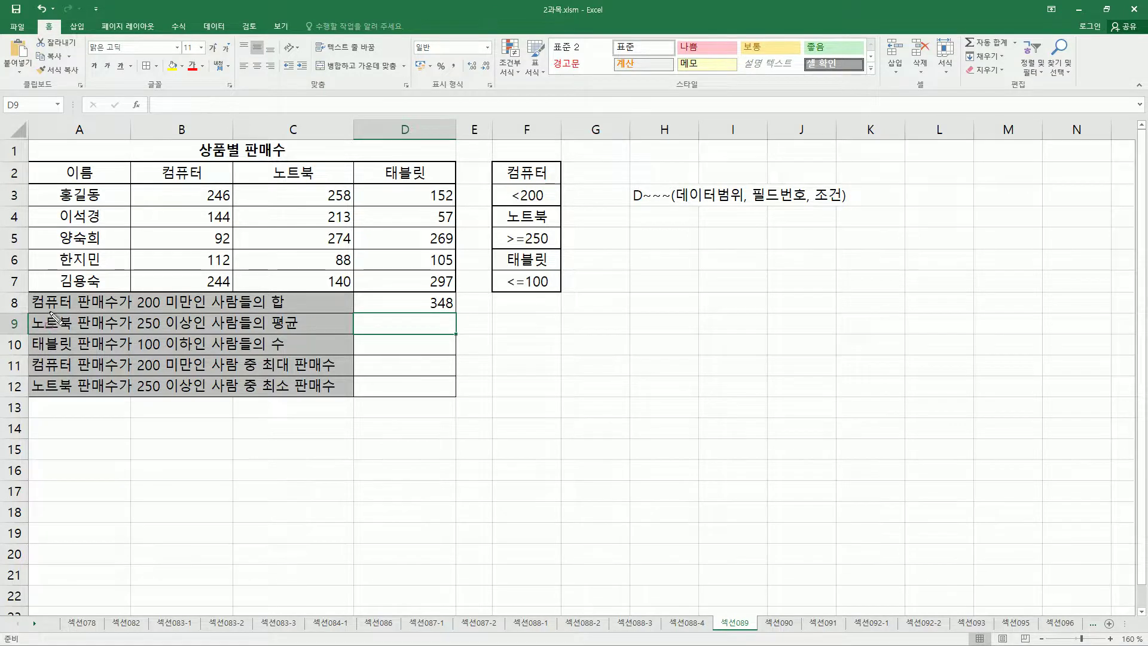
mouse_move(28, 312)
left_mouse_down()
mouse_move(107, 333)
mouse_move(192, 332)
left_mouse_up()
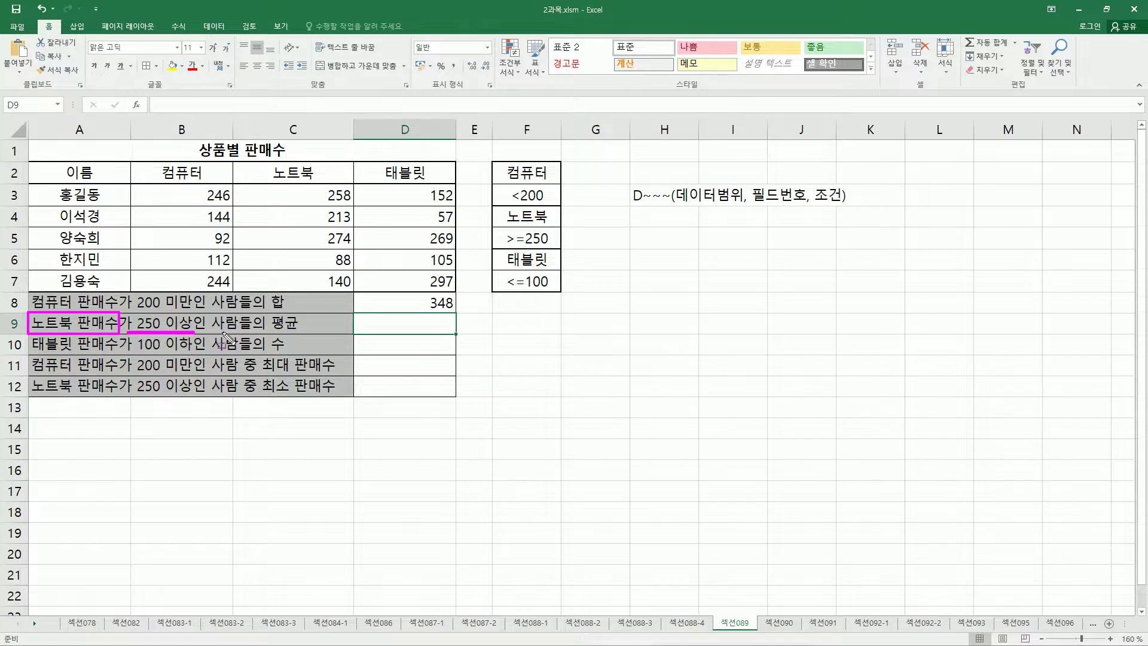
left_click_drag(266, 306, 303, 333)
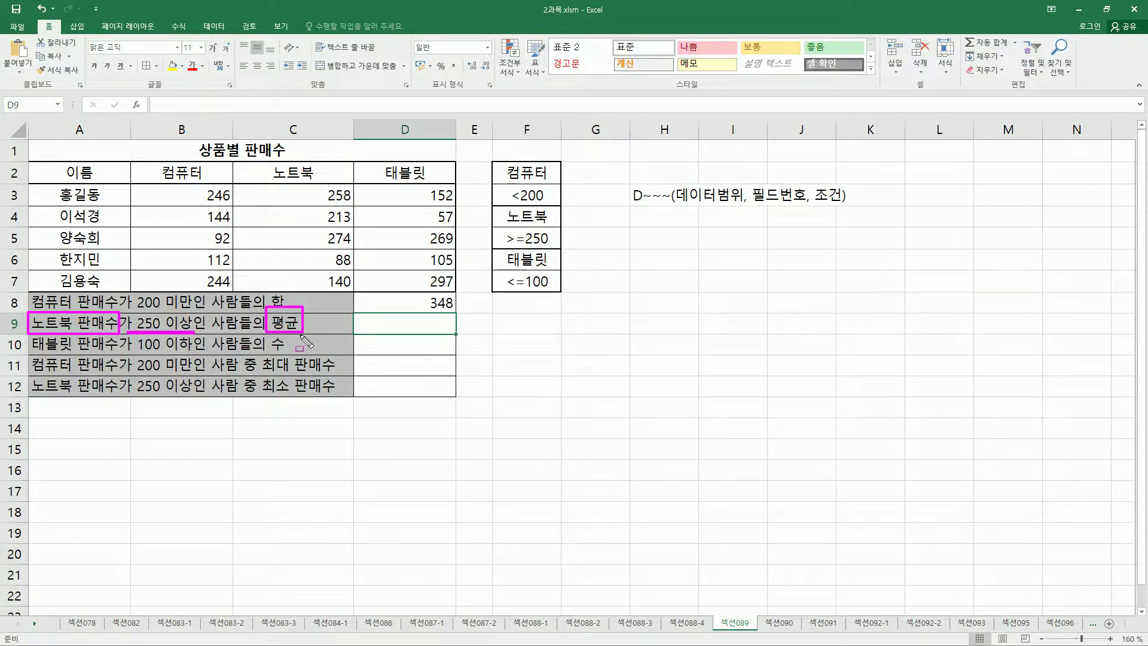
left_click_drag(317, 183, 355, 292)
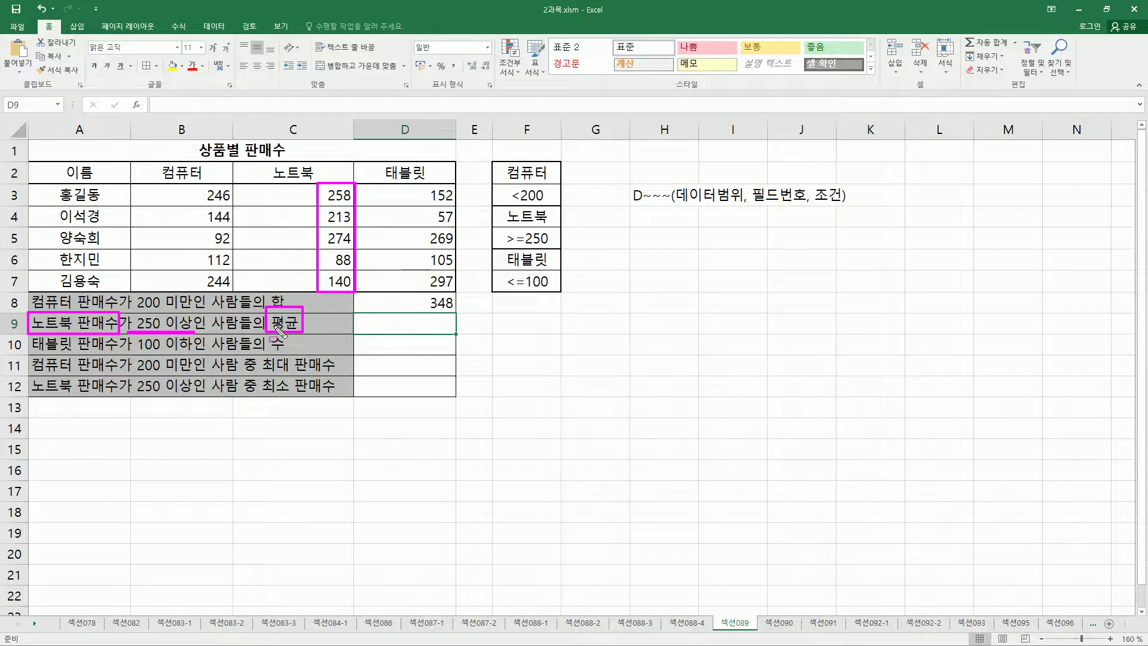
mouse_move(496, 209)
left_mouse_down()
mouse_move(496, 247)
mouse_move(552, 247)
mouse_move(553, 209)
mouse_move(554, 248)
left_mouse_up()
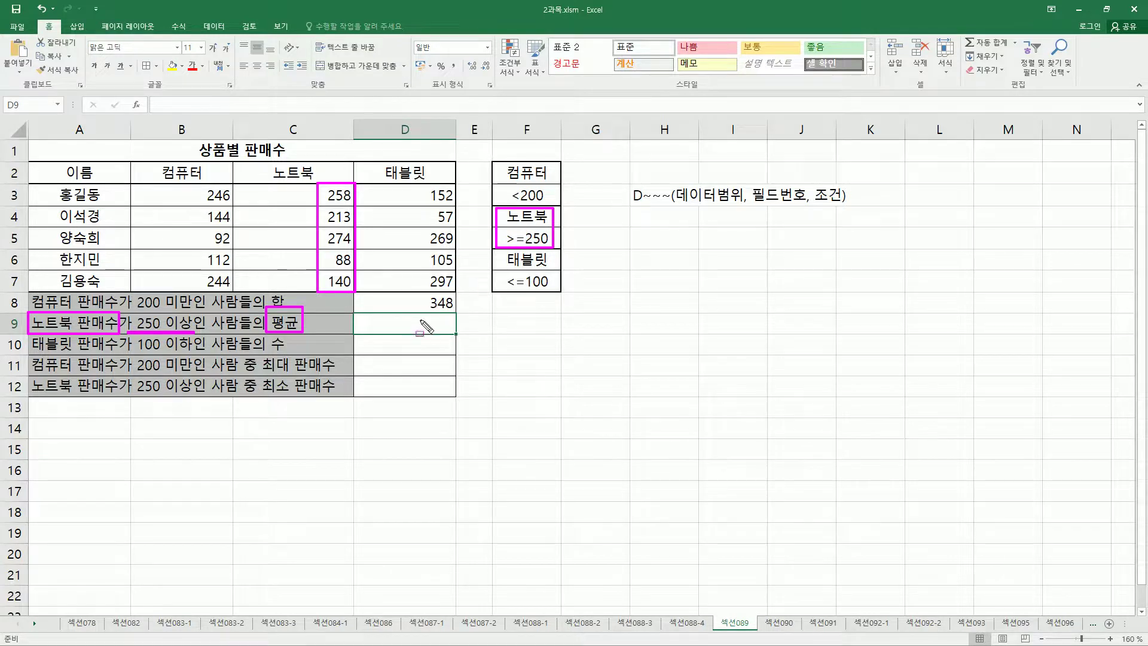
left_click_drag(328, 189, 349, 290)
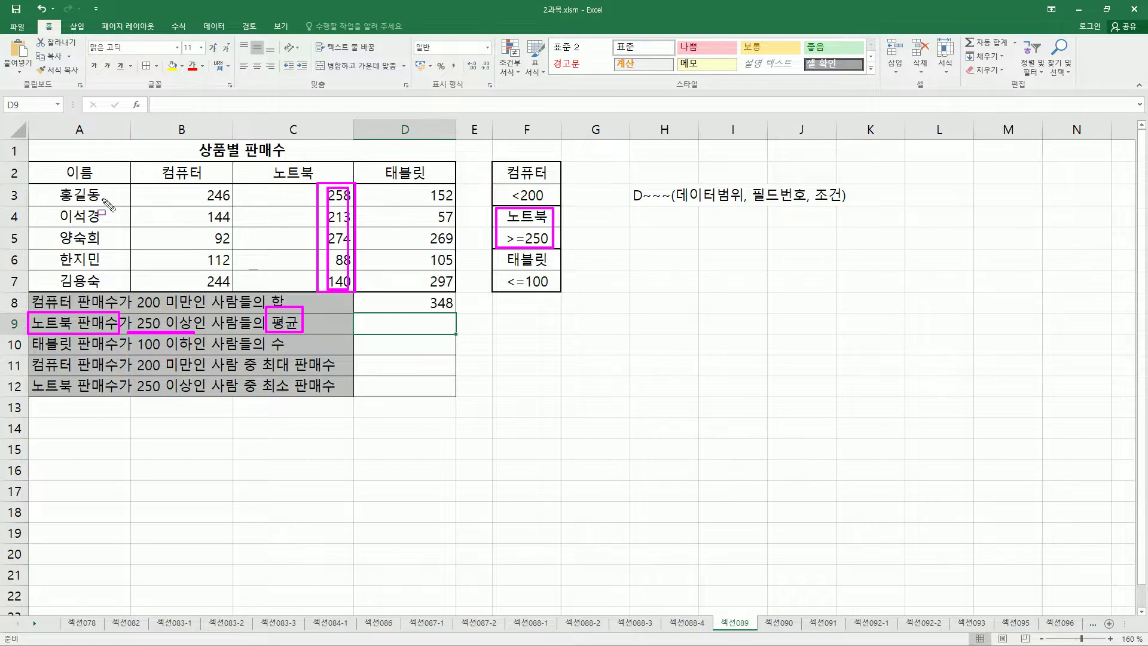
mouse_move(27, 160)
left_mouse_down()
mouse_move(46, 194)
mouse_move(470, 309)
mouse_move(458, 292)
left_mouse_up()
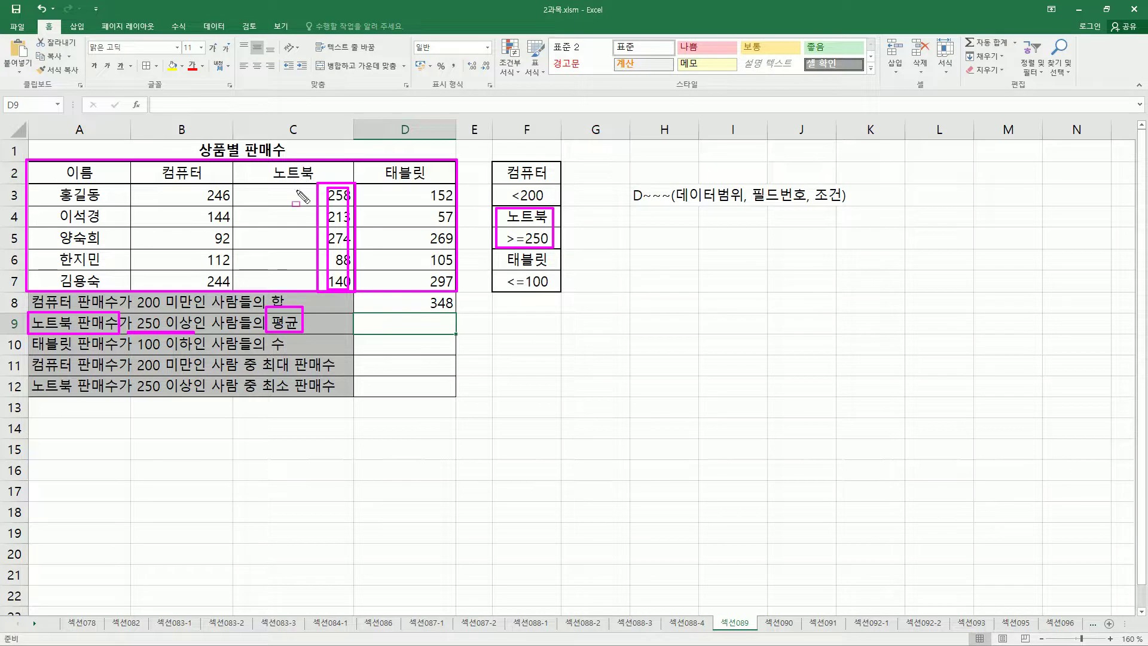
key("Escape")
Step: Enter a DAVERAGE formula in D9 with database range A2:D7, field number 3 and criteria range F4:F5
left_click(389, 325)
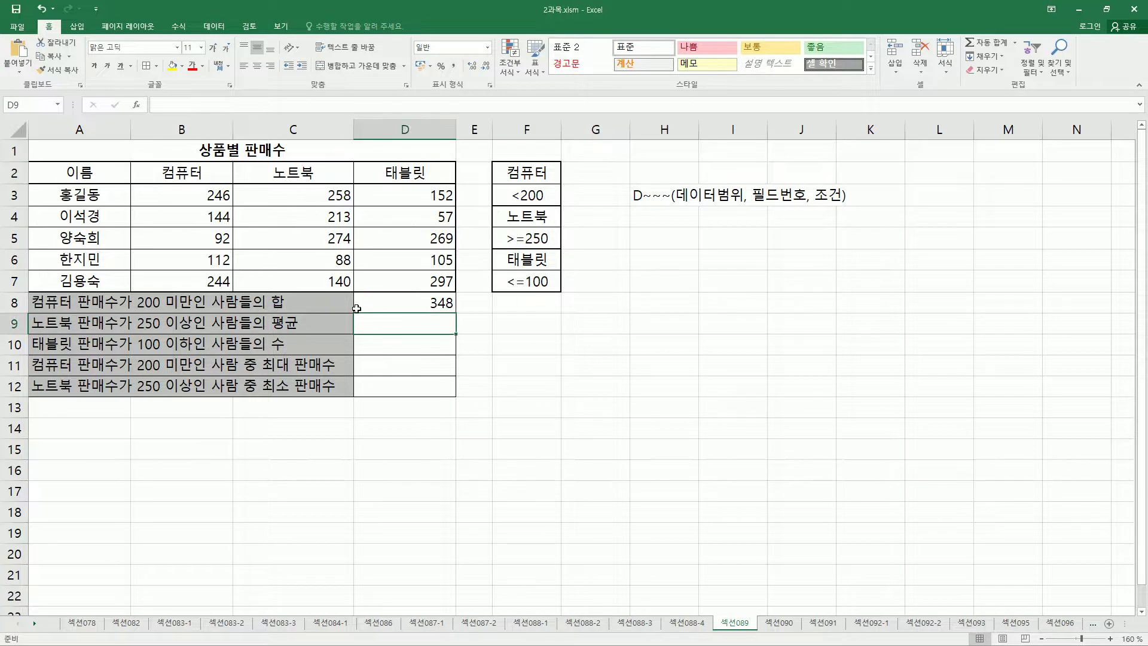
type("=da")
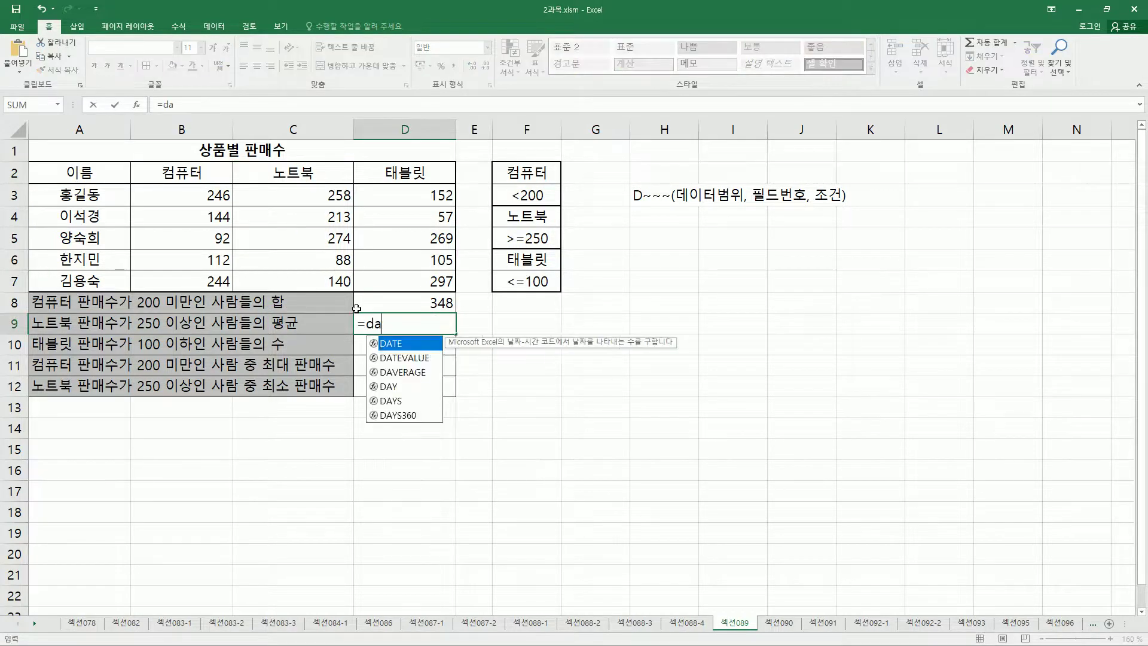
type("ver")
key("Tab")
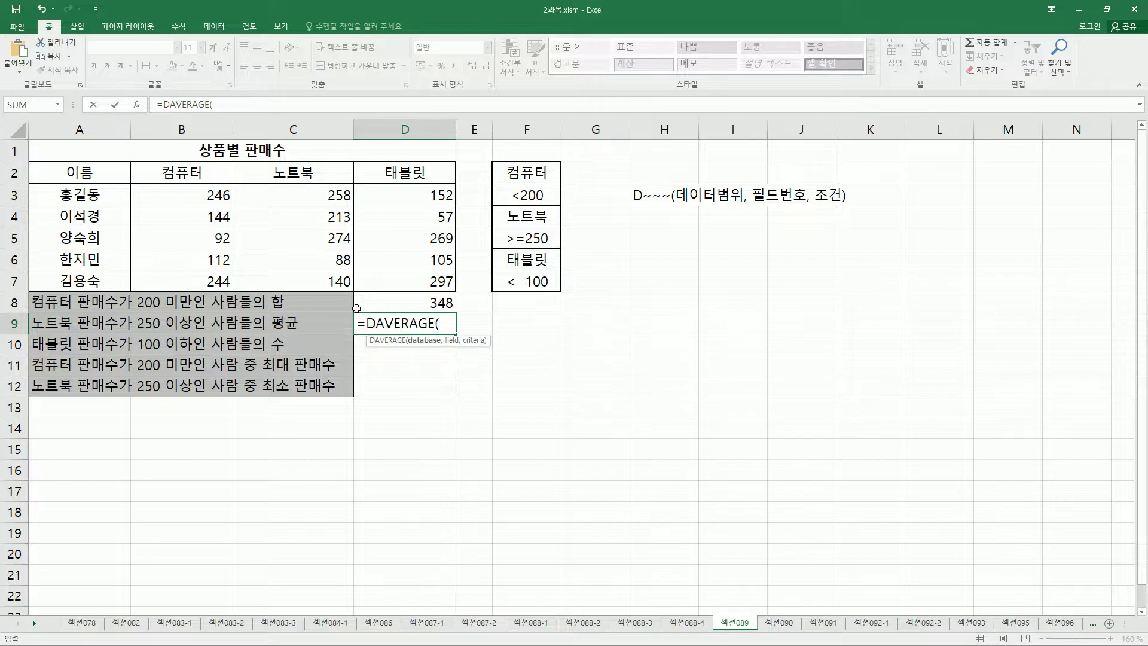
left_click_drag(87, 173, 396, 283)
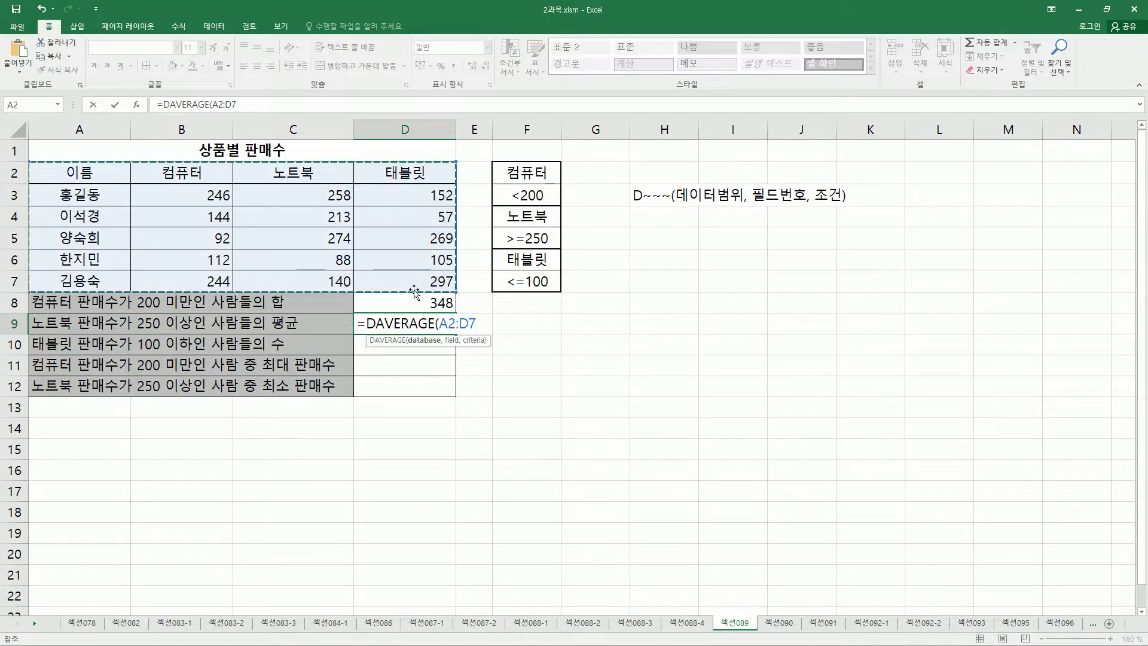
type(",3,F4")
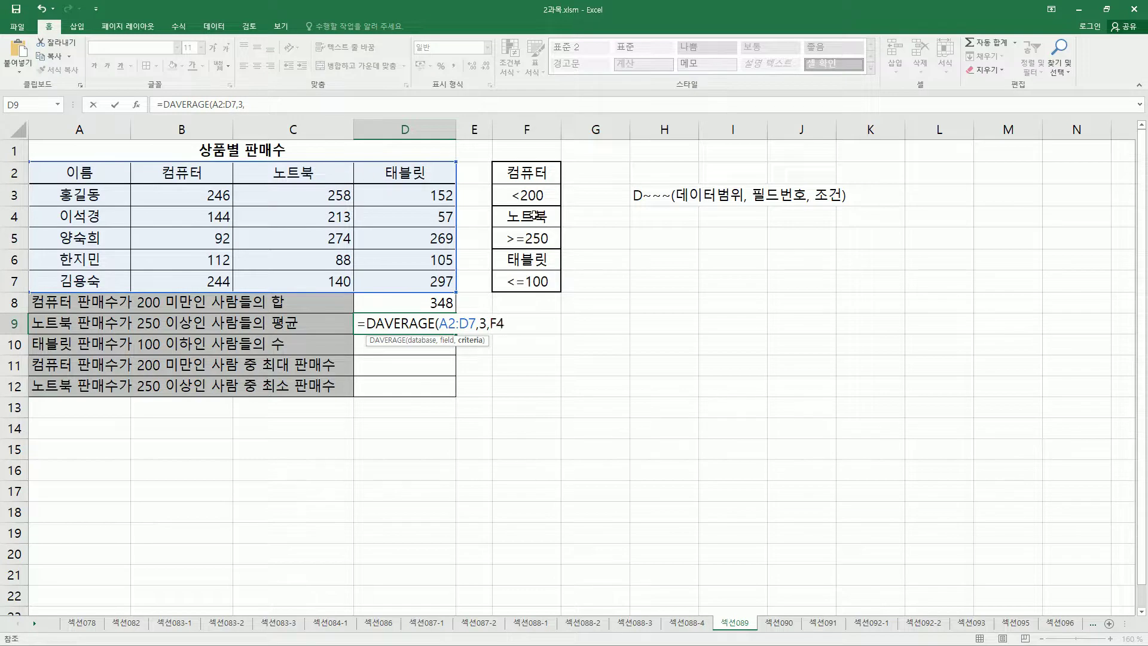
left_click_drag(534, 215, 542, 239)
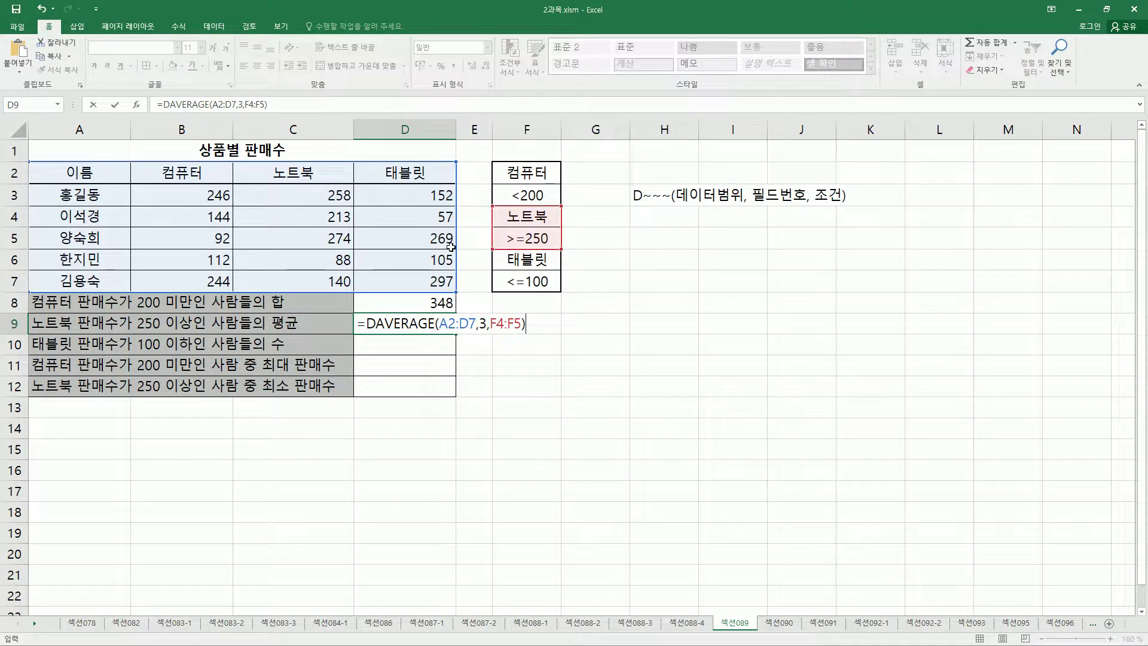
key("Return")
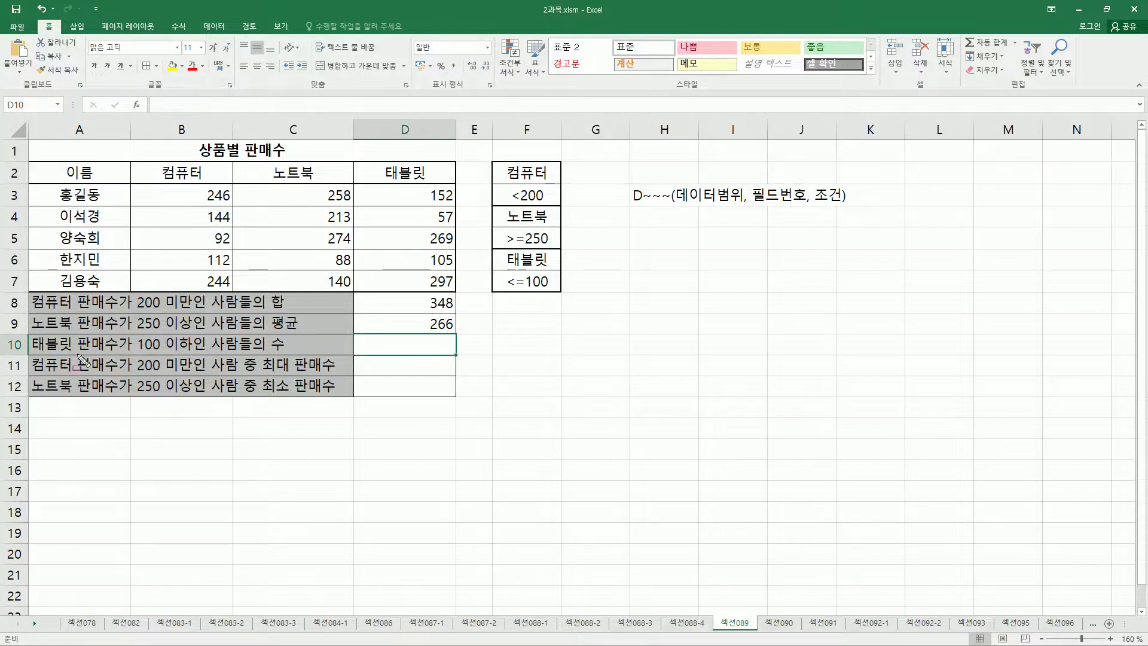
mouse_move(27, 330)
left_mouse_down()
mouse_move(115, 351)
mouse_move(198, 353)
left_mouse_up()
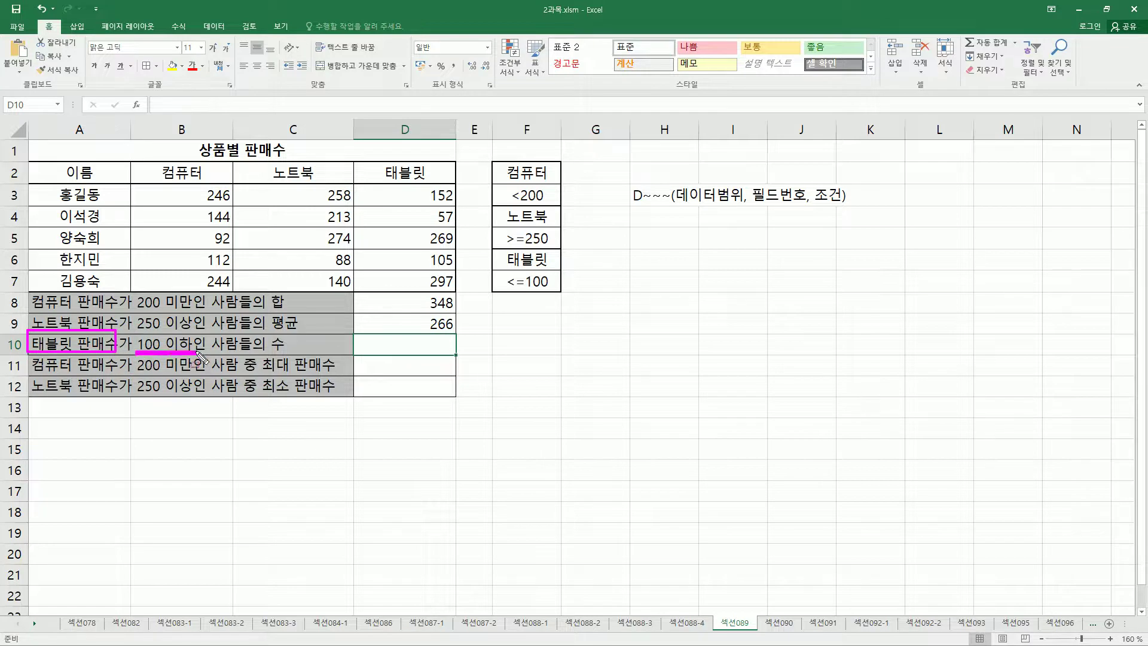
left_click_drag(265, 329, 293, 354)
mouse_move(30, 160)
left_mouse_down()
mouse_move(42, 217)
mouse_move(455, 292)
left_mouse_up()
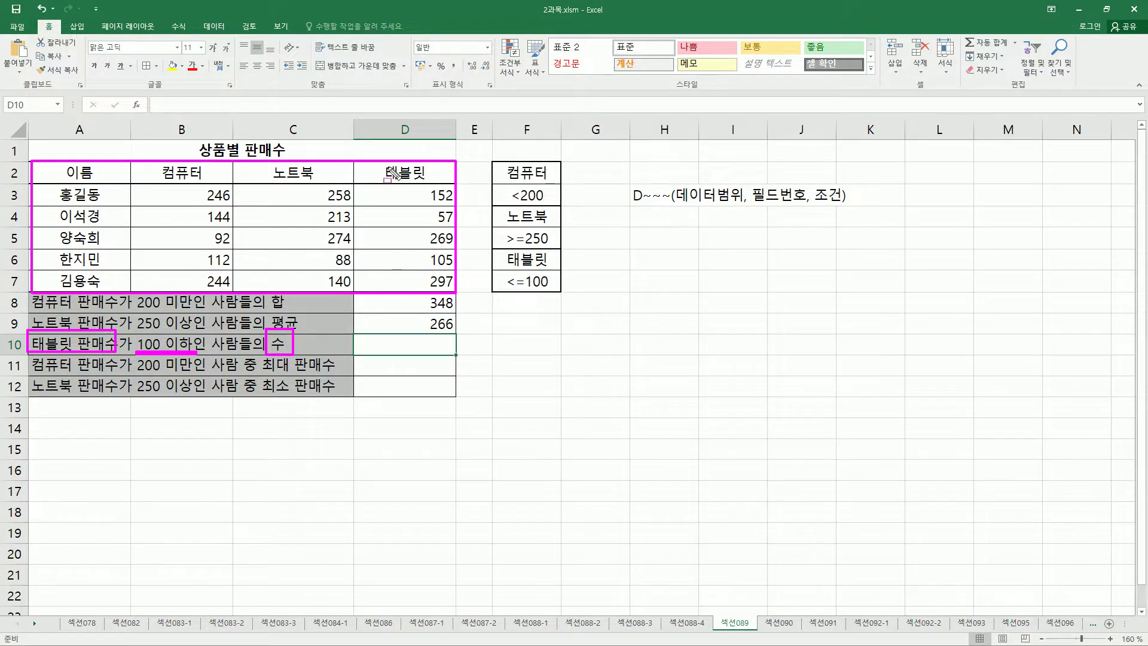
left_click_drag(388, 168, 444, 285)
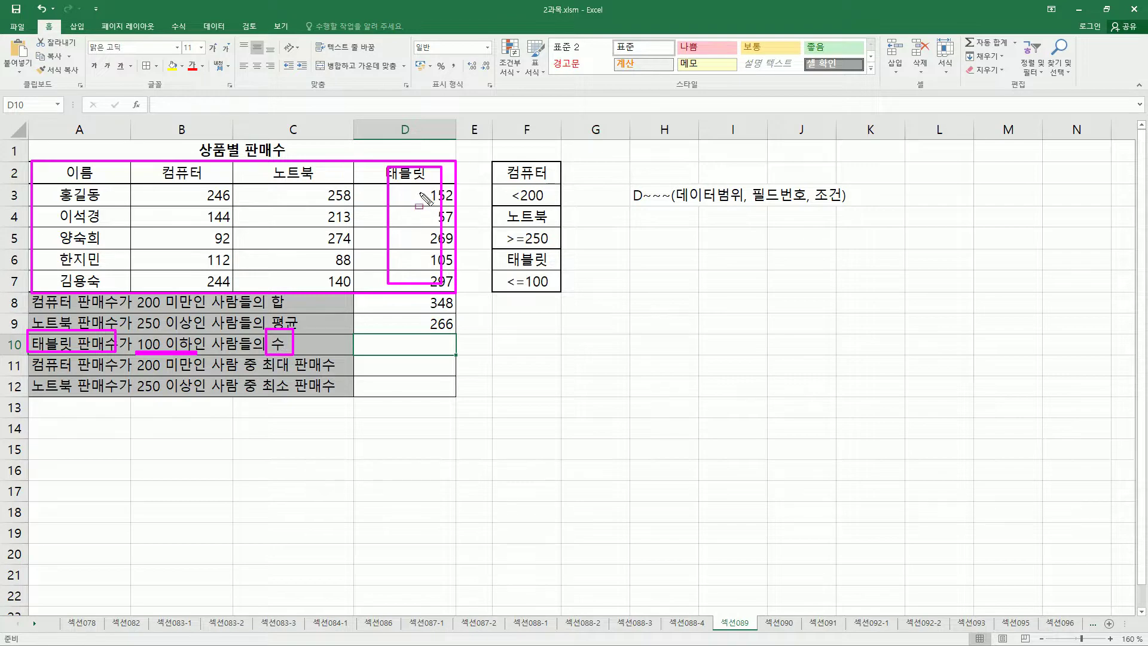
left_click_drag(422, 186, 459, 295)
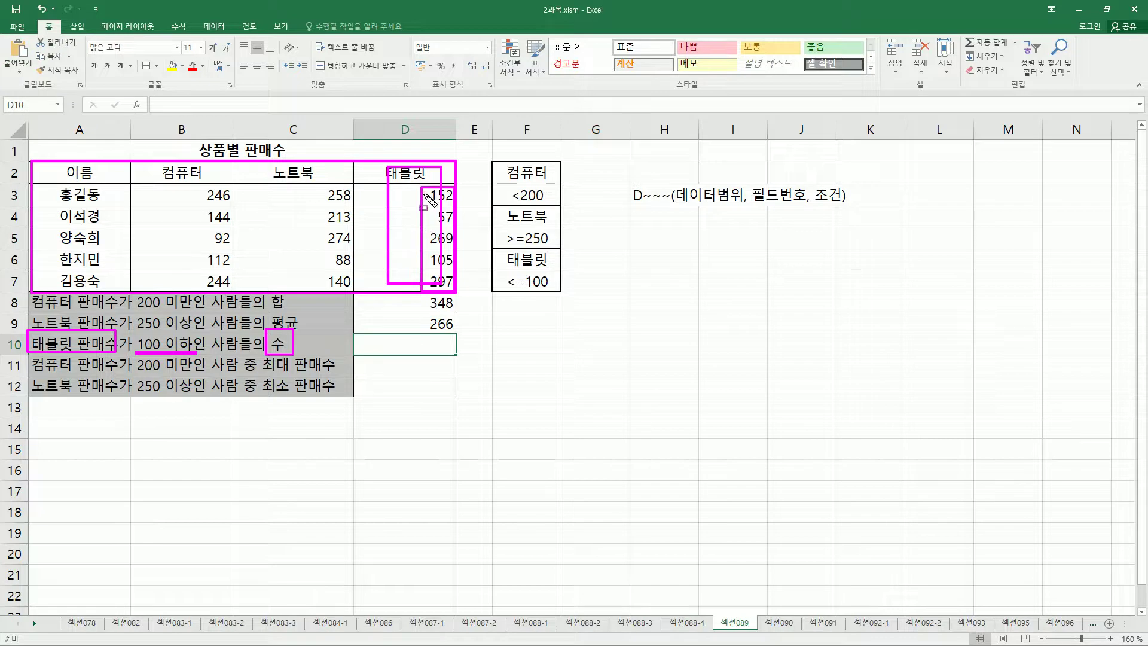
mouse_move(425, 189)
left_mouse_down()
mouse_move(424, 263)
mouse_move(443, 292)
mouse_move(454, 191)
mouse_move(457, 290)
left_mouse_up()
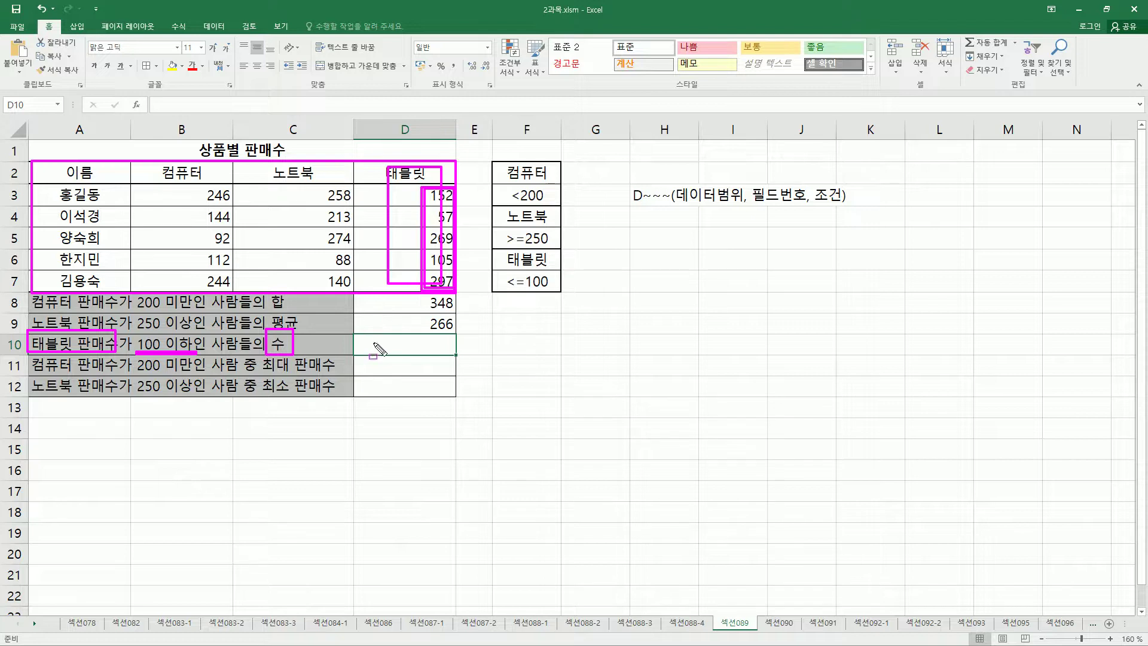
key("Escape")
Step: Enter a DCOUNT formula in D10 with database range A2:D7, field number 4 and criteria range F6:F7
type("=")
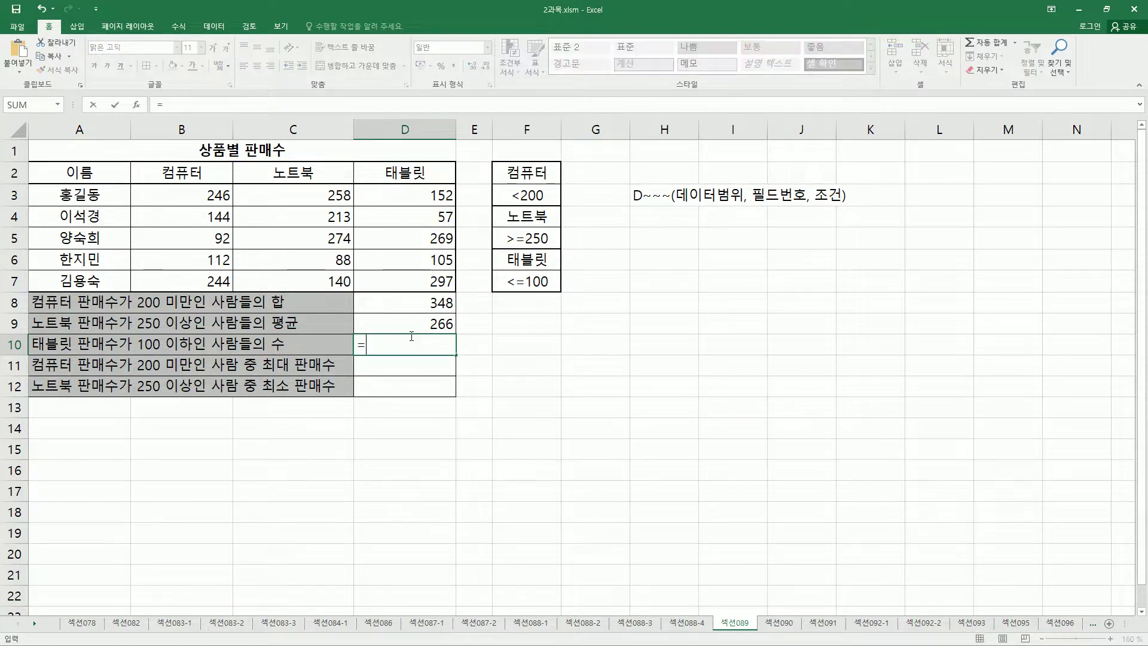
type("dc")
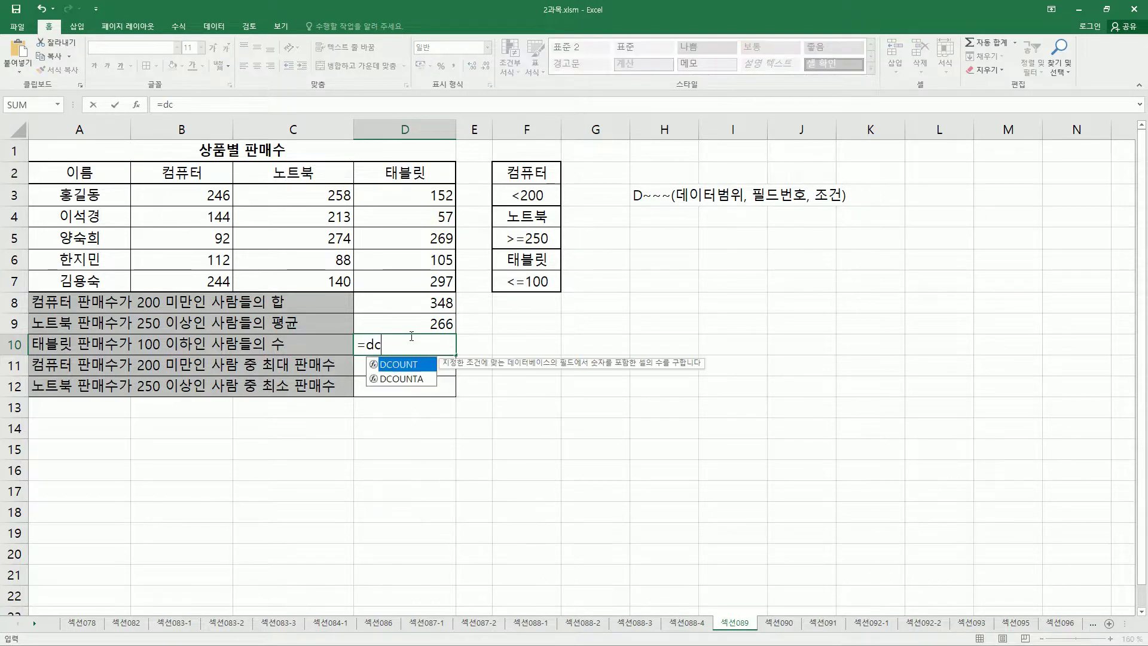
key("Tab")
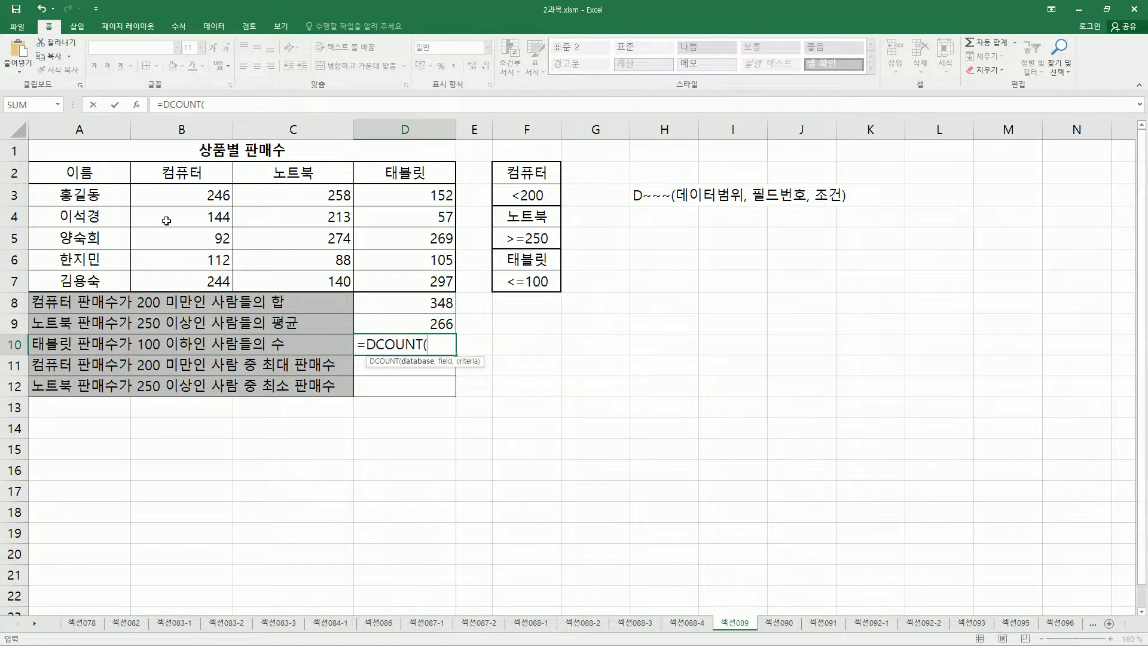
left_click_drag(102, 171, 403, 280)
type(",")
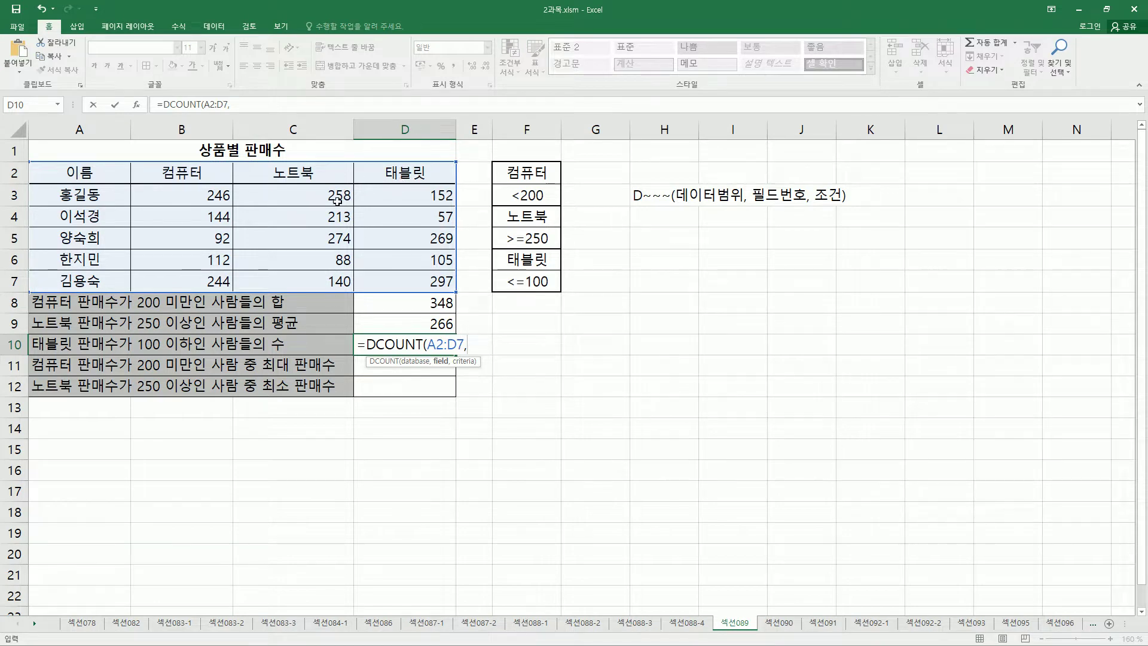
type("4,")
left_click_drag(522, 260, 522, 283)
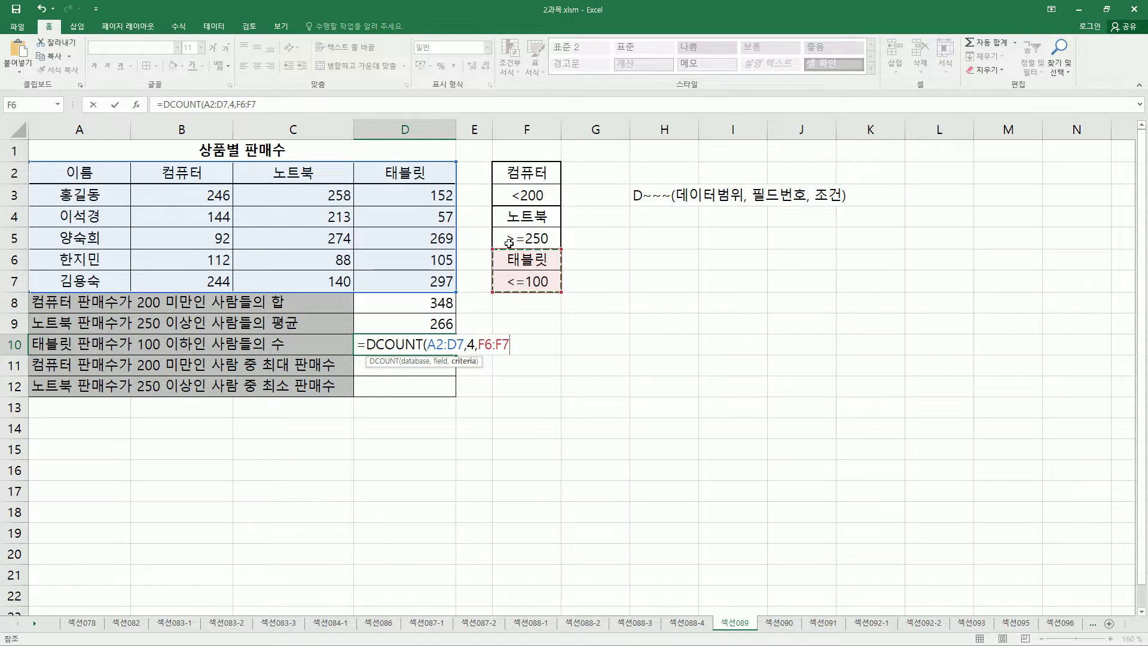
type(")")
key("Return")
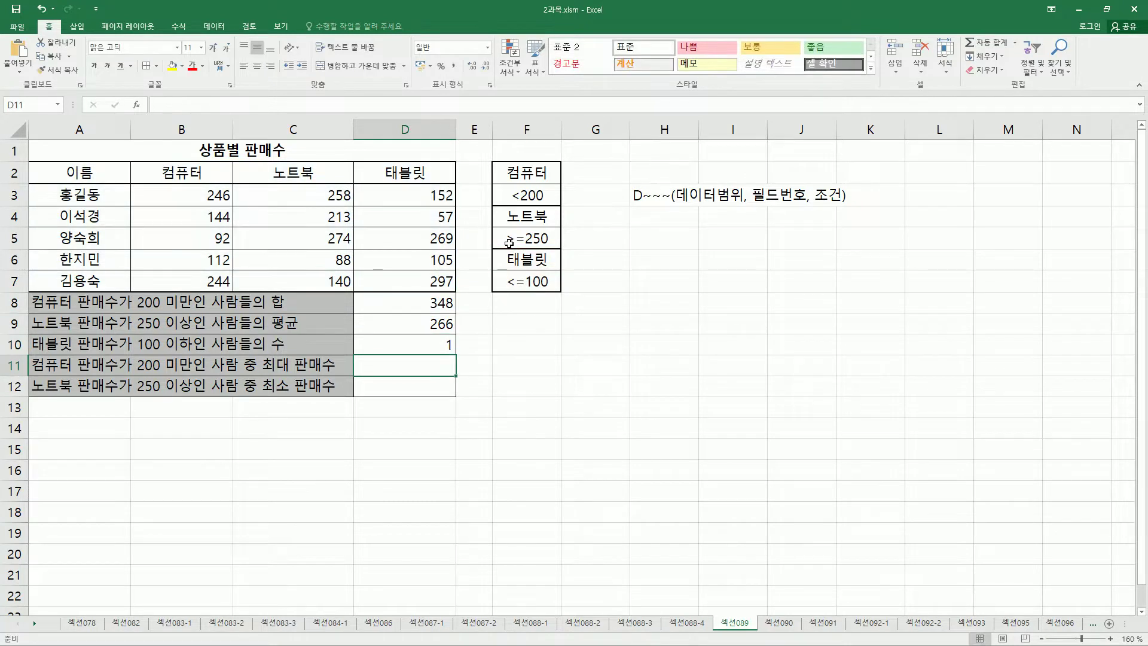
Step: Check the count formula in D10 against the tablet sales in D3:D7, and select D11
left_click(454, 337)
mouse_move(416, 184)
left_mouse_down()
mouse_move(423, 274)
mouse_move(460, 295)
left_mouse_up()
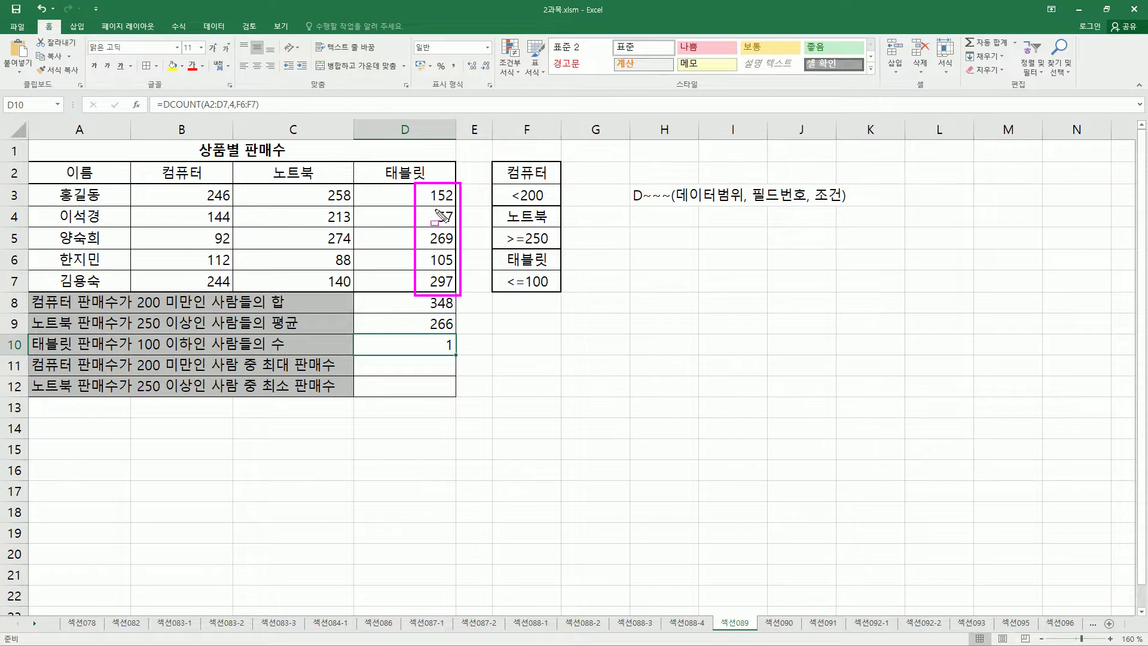
left_click_drag(428, 208, 458, 225)
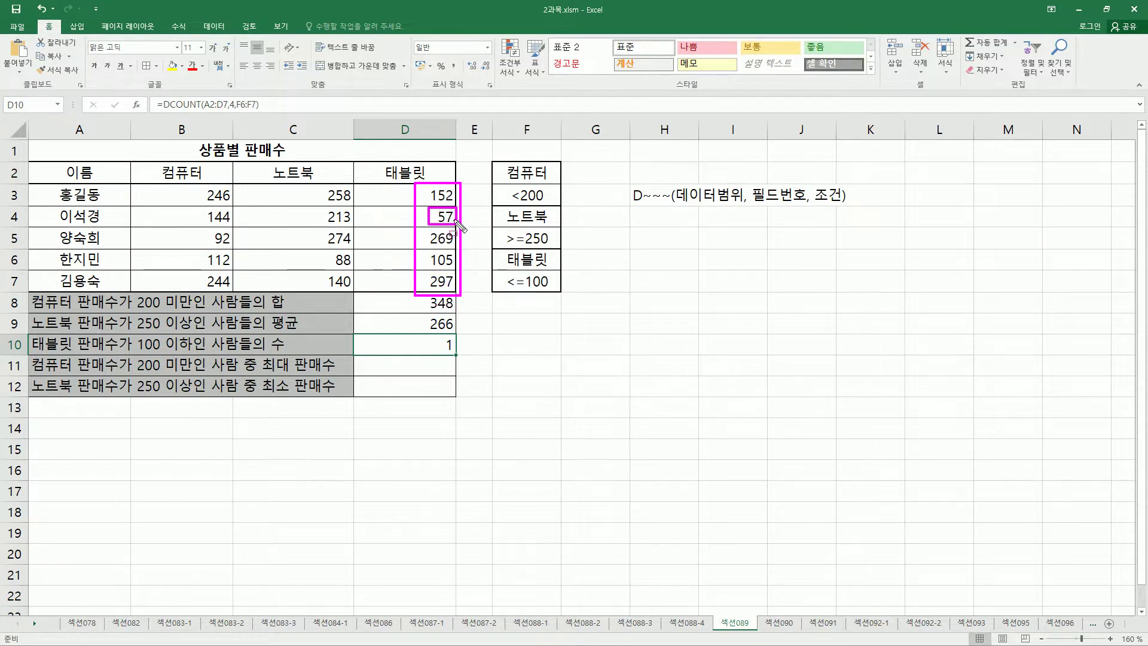
left_click_drag(435, 335, 457, 353)
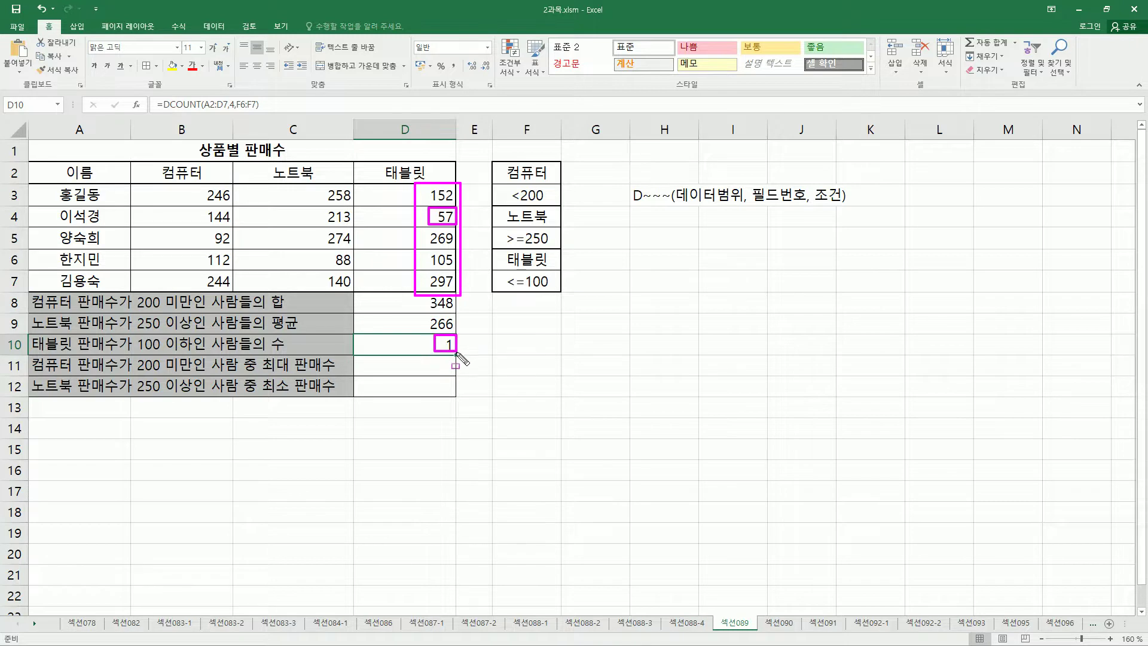
key("Escape")
left_click(403, 366)
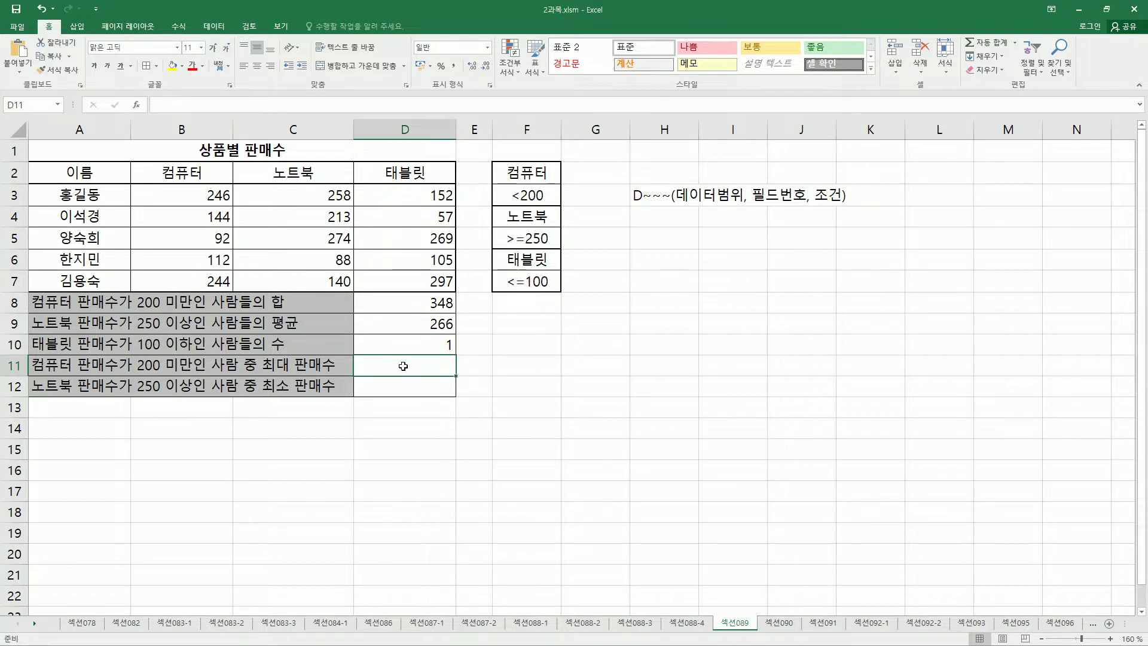
mouse_move(31, 356)
left_mouse_down()
mouse_move(129, 377)
mouse_move(118, 375)
left_mouse_up()
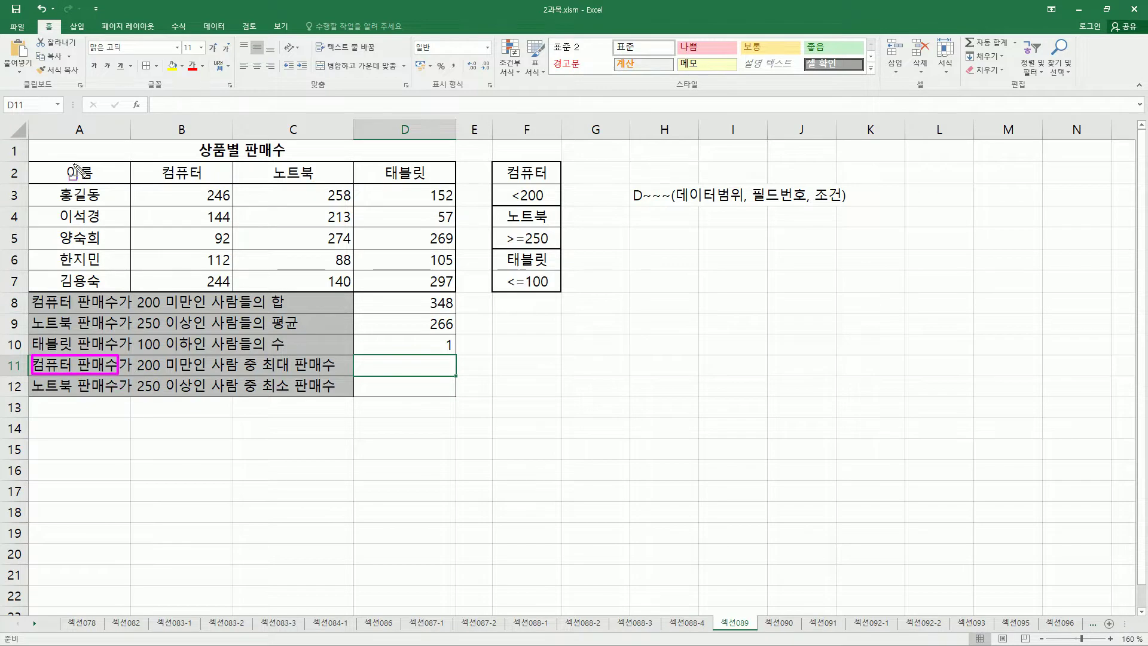
left_click_drag(32, 158, 462, 289)
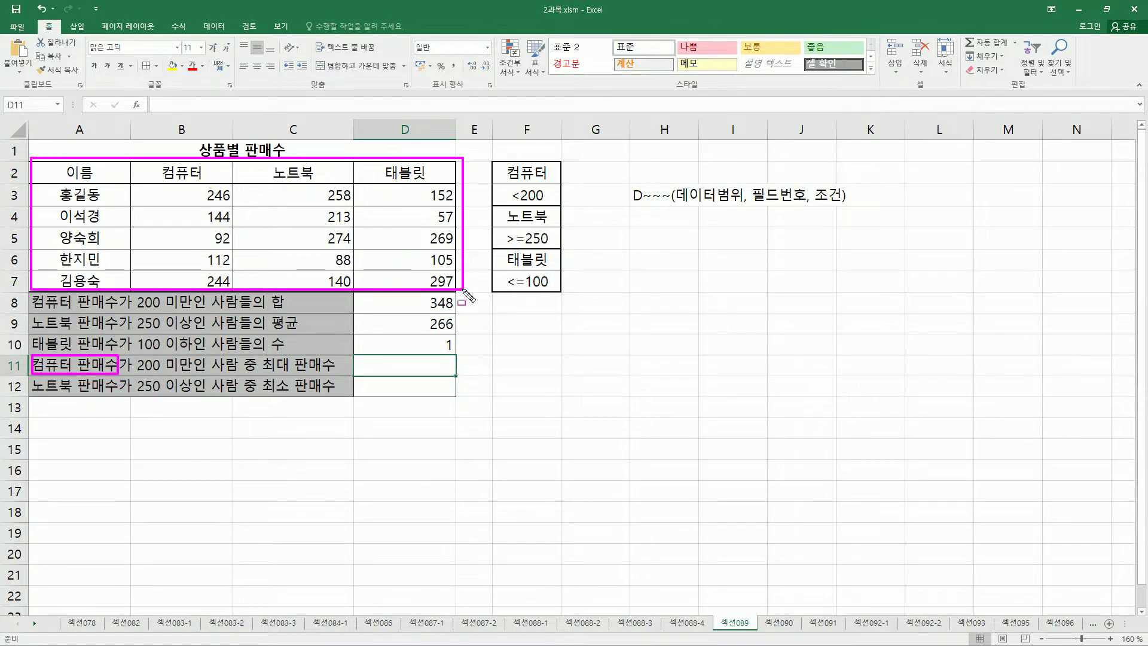
left_click_drag(164, 155, 202, 189)
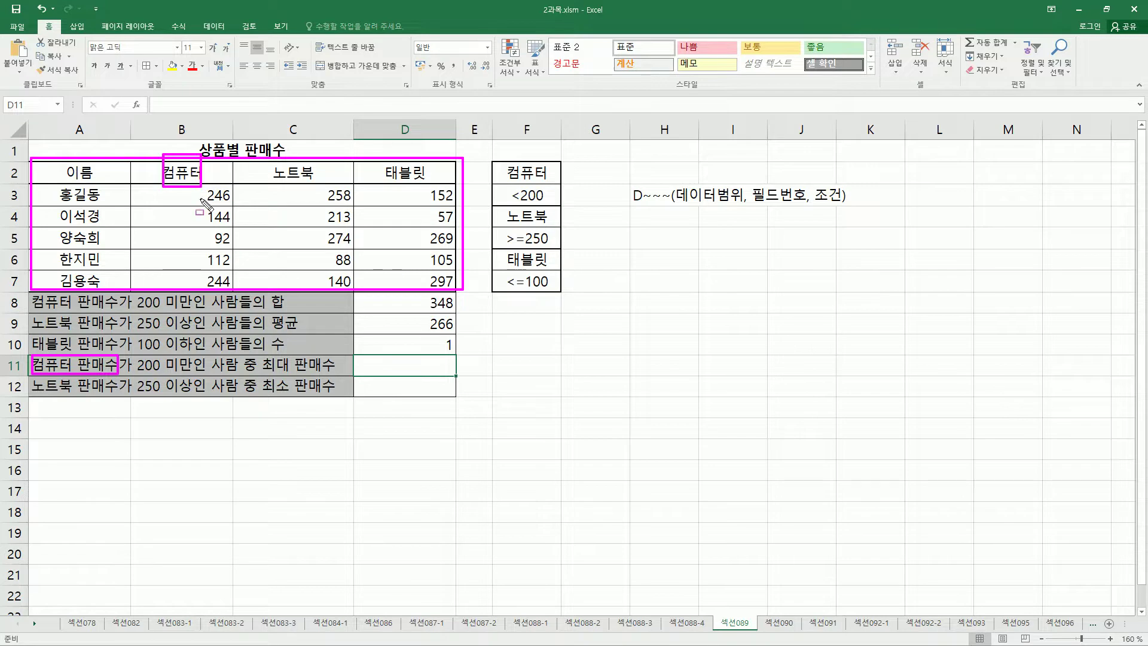
left_click_drag(134, 371, 184, 372)
left_click_drag(260, 354, 338, 373)
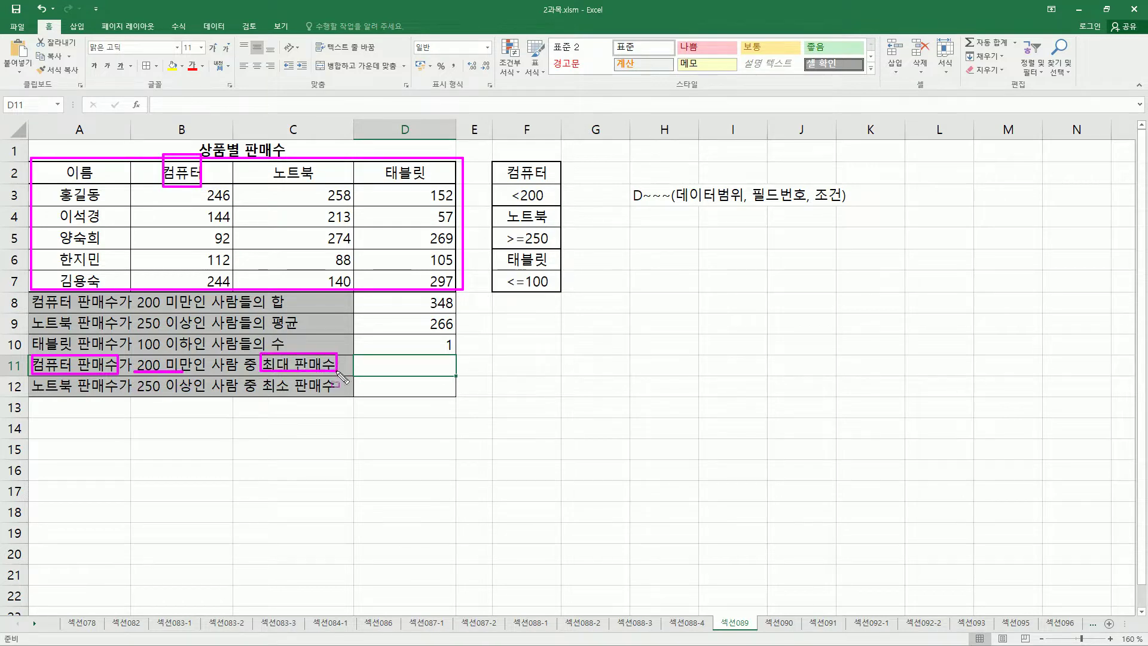
key("Escape")
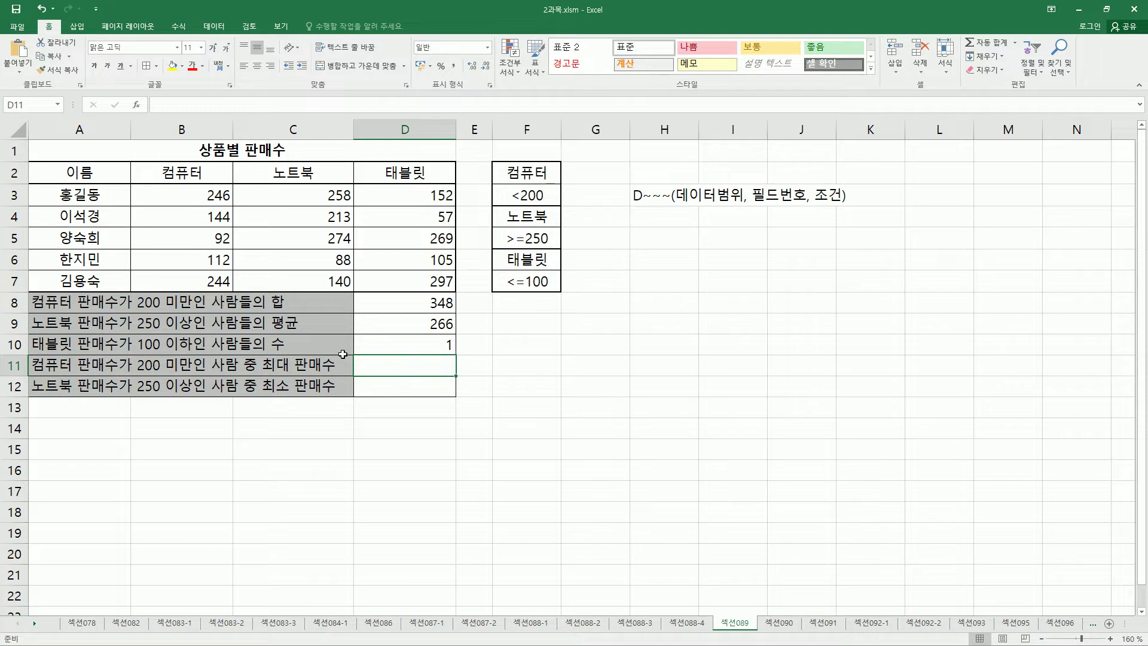
Step: Enter a DMAX formula in D11 with database range A2:D7, field number 2 and criteria range F2:F3
type("=dmax")
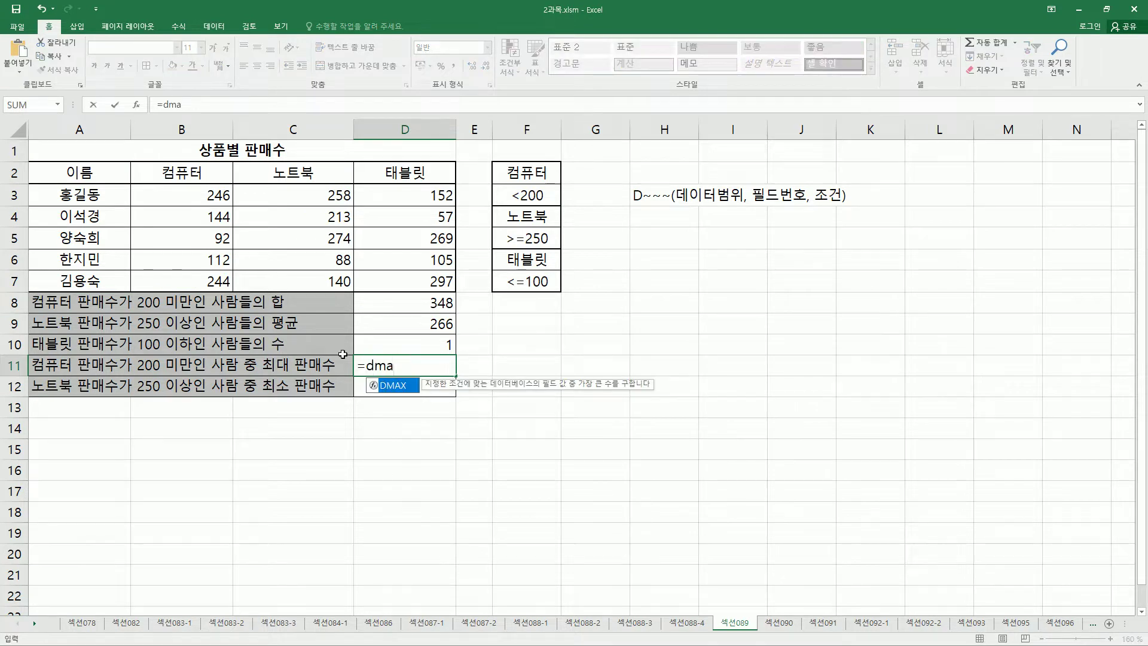
key("Tab")
left_click_drag(50, 174, 374, 271)
type(",")
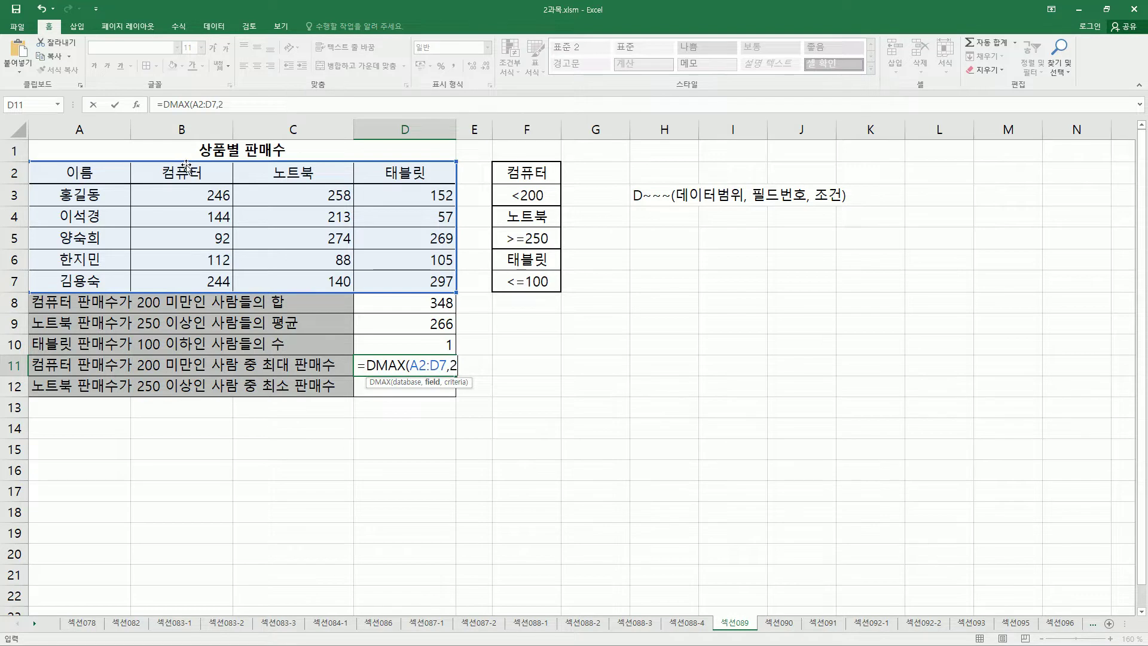
type("2,")
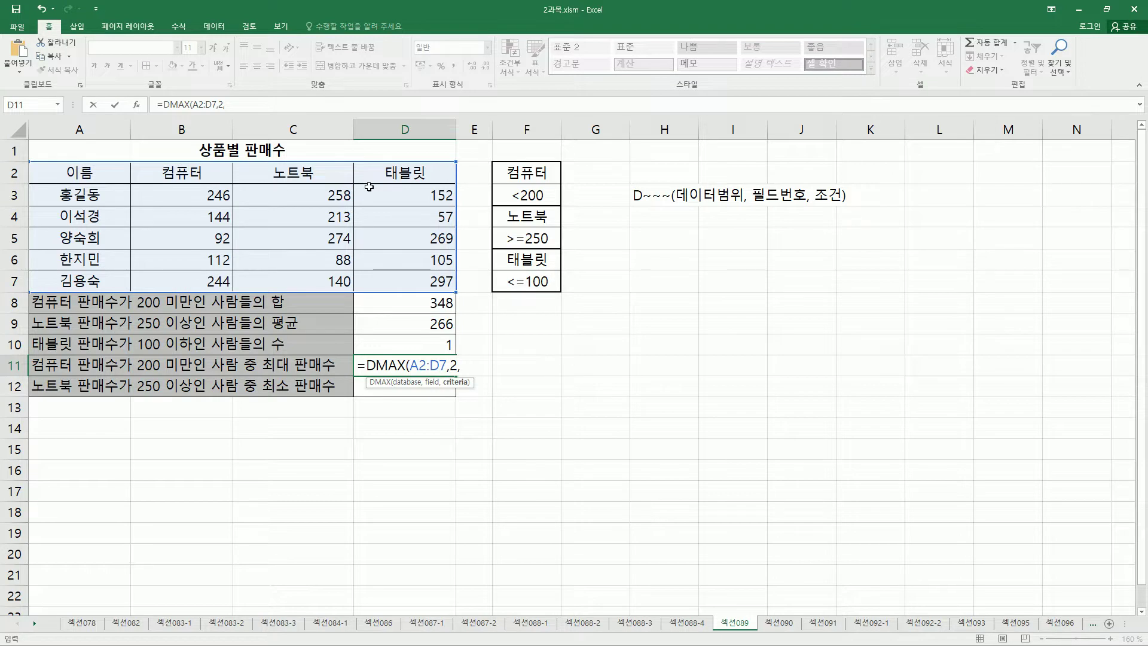
left_click_drag(522, 173, 518, 190)
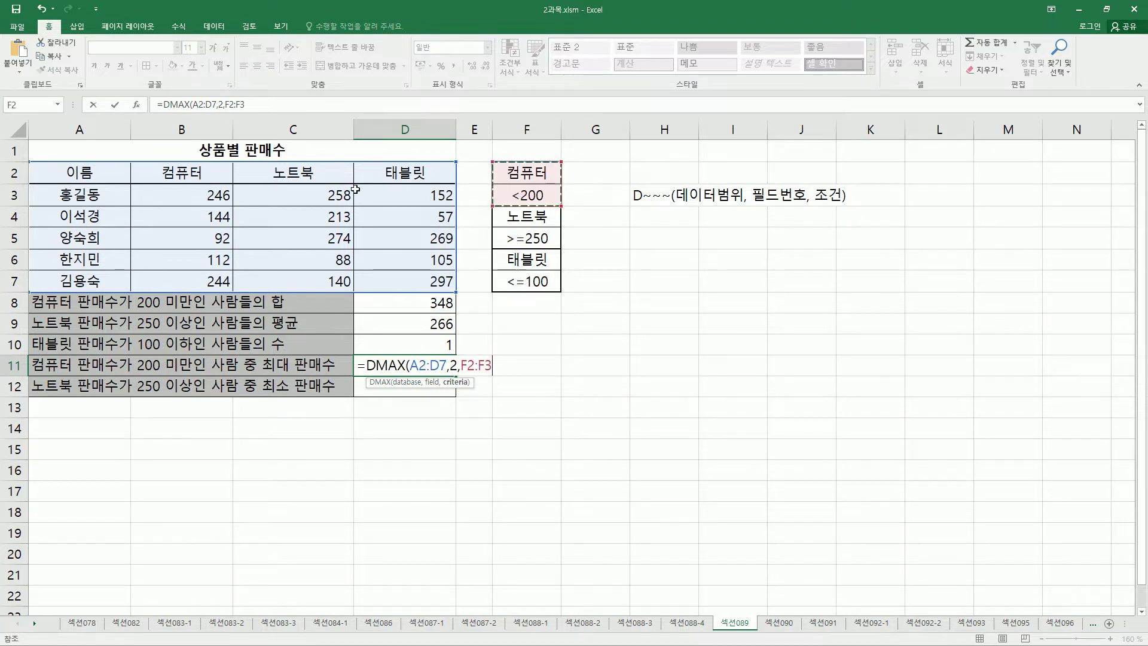
type(")")
key("Return")
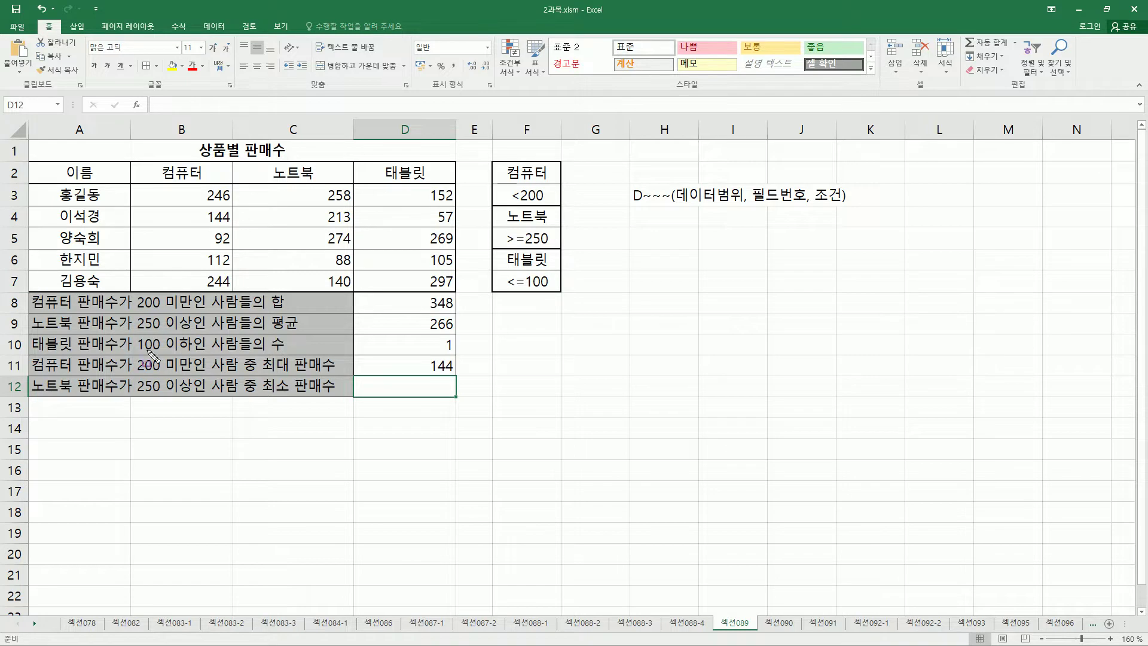
left_click_drag(34, 376, 195, 393)
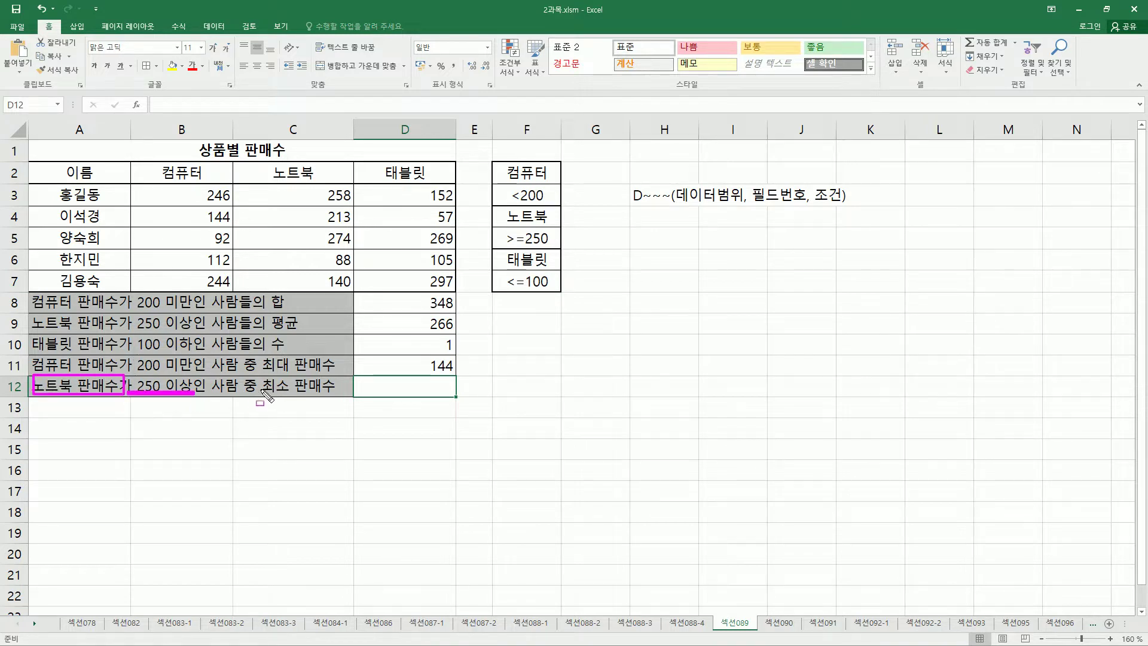
left_click_drag(258, 377, 344, 397)
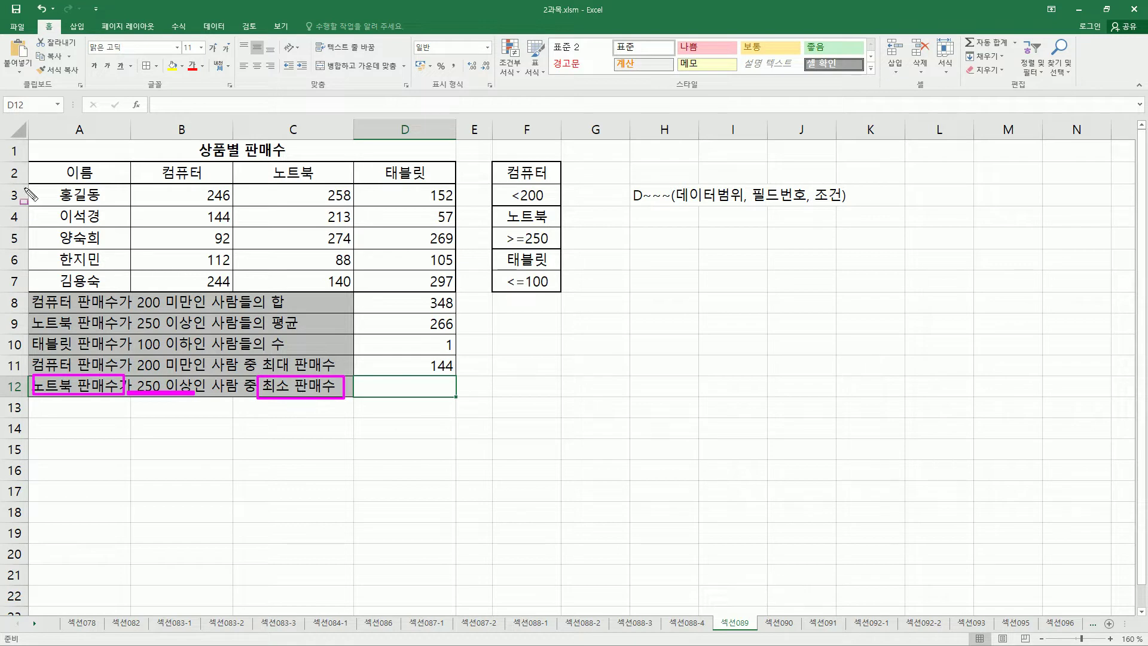
left_click_drag(31, 163, 456, 292)
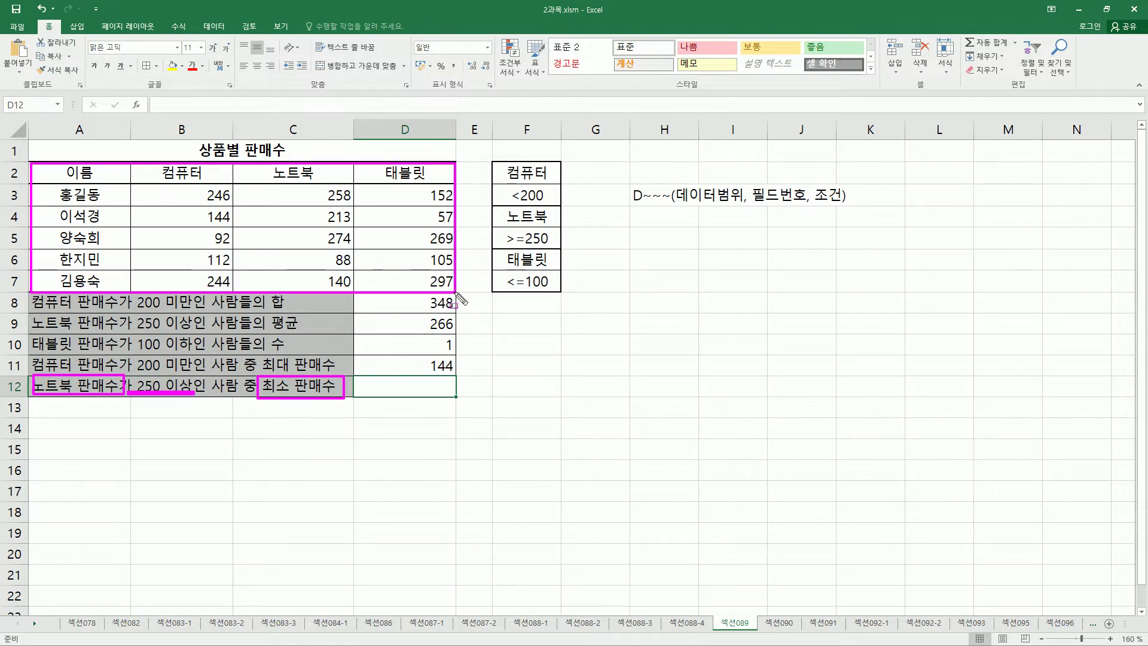
mouse_move(270, 161)
left_mouse_down()
mouse_move(286, 178)
mouse_move(324, 181)
mouse_move(345, 279)
left_mouse_up()
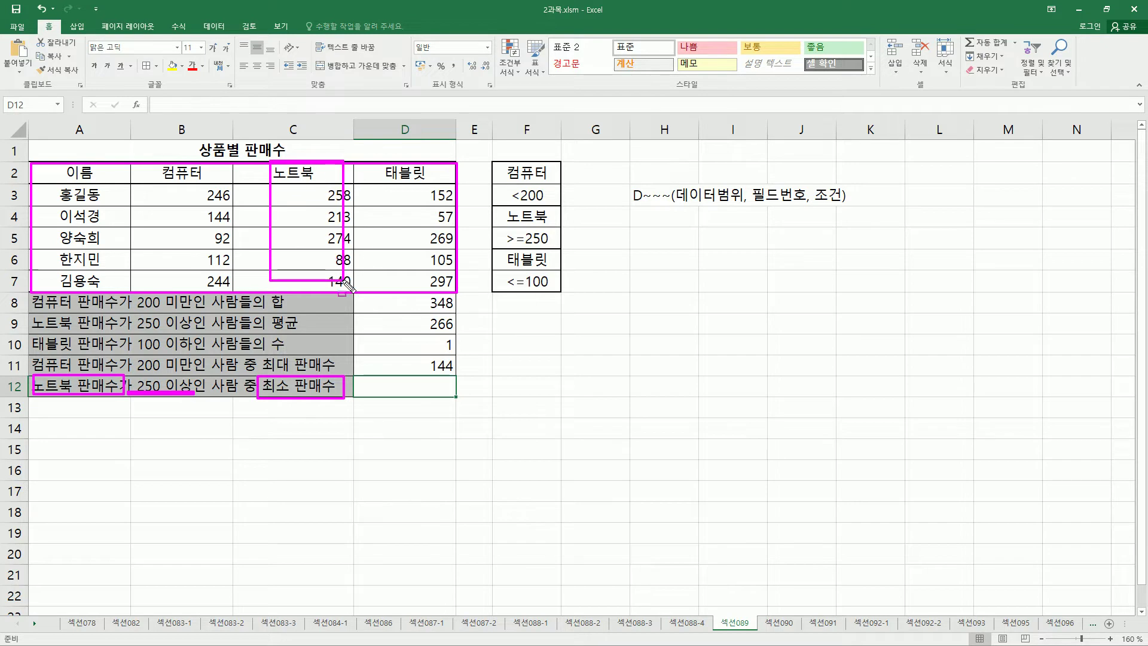
left_click_drag(499, 210, 558, 246)
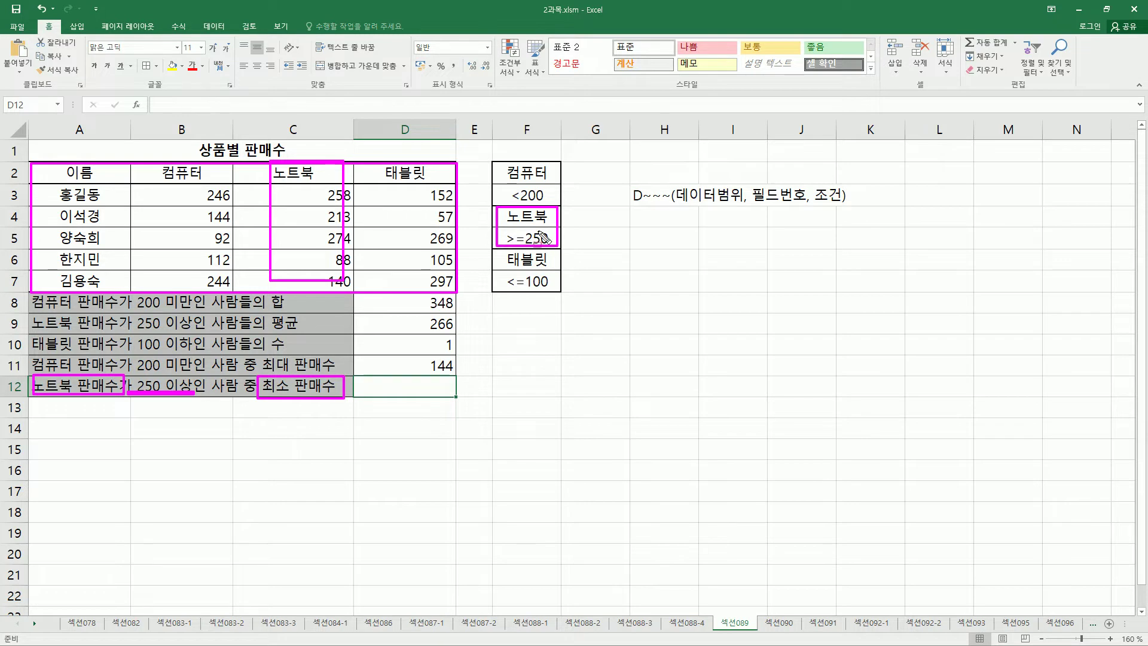
key("Escape")
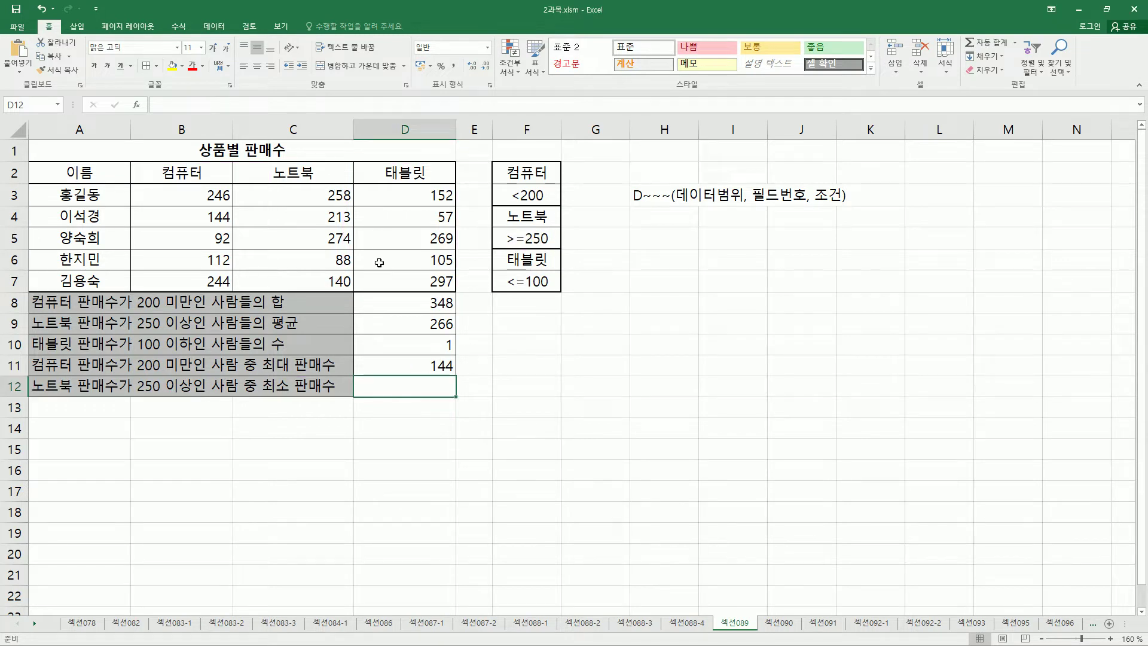
Step: Enter a DMIN formula in D12 with database range A2:D7, field number 3 and criteria range F4:F5
type("=dmin")
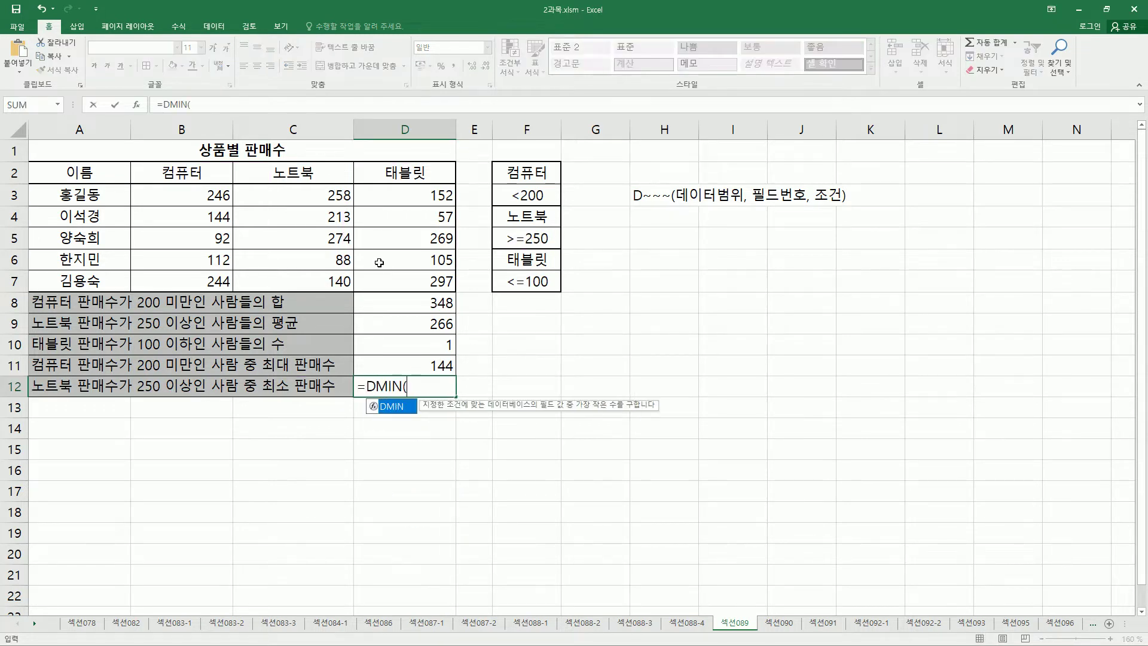
key("Tab")
left_click_drag(123, 174, 395, 272)
type(",")
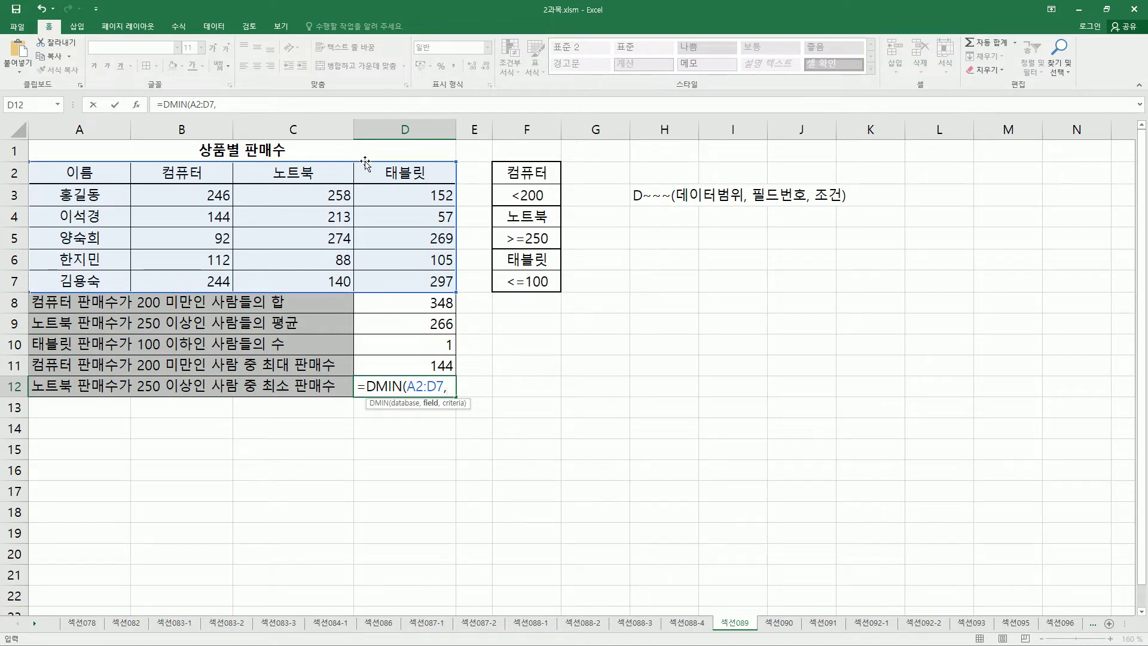
type("3,")
left_click_drag(528, 216, 529, 234)
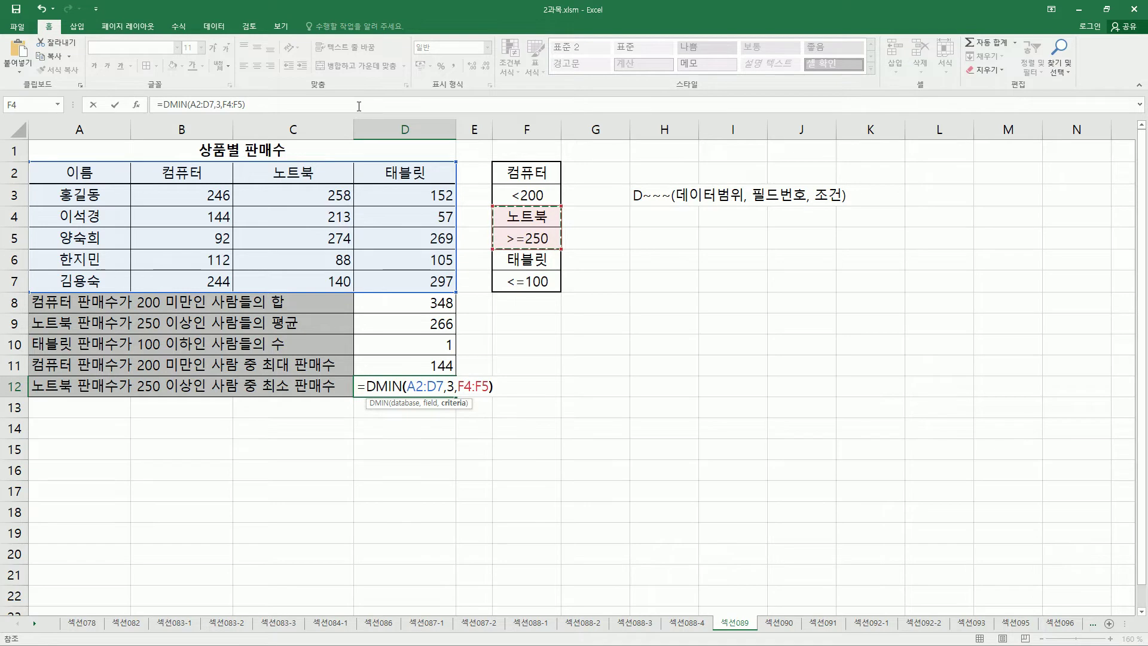
key("Return")
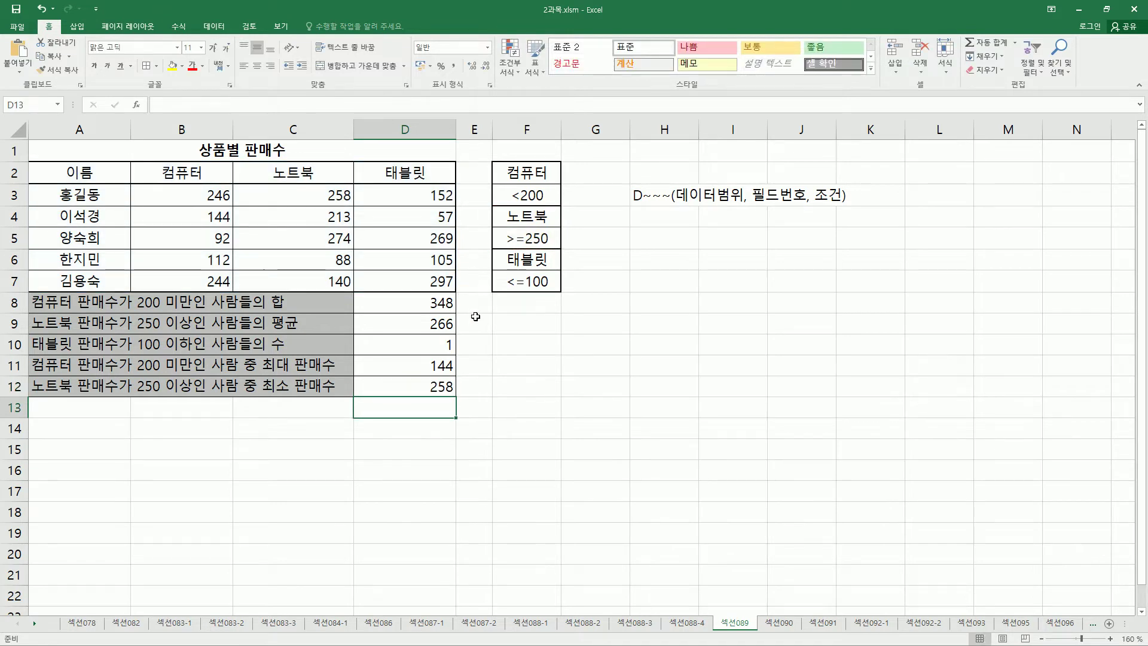
mouse_move(629, 178)
left_mouse_down()
mouse_move(634, 192)
mouse_move(852, 210)
left_mouse_up()
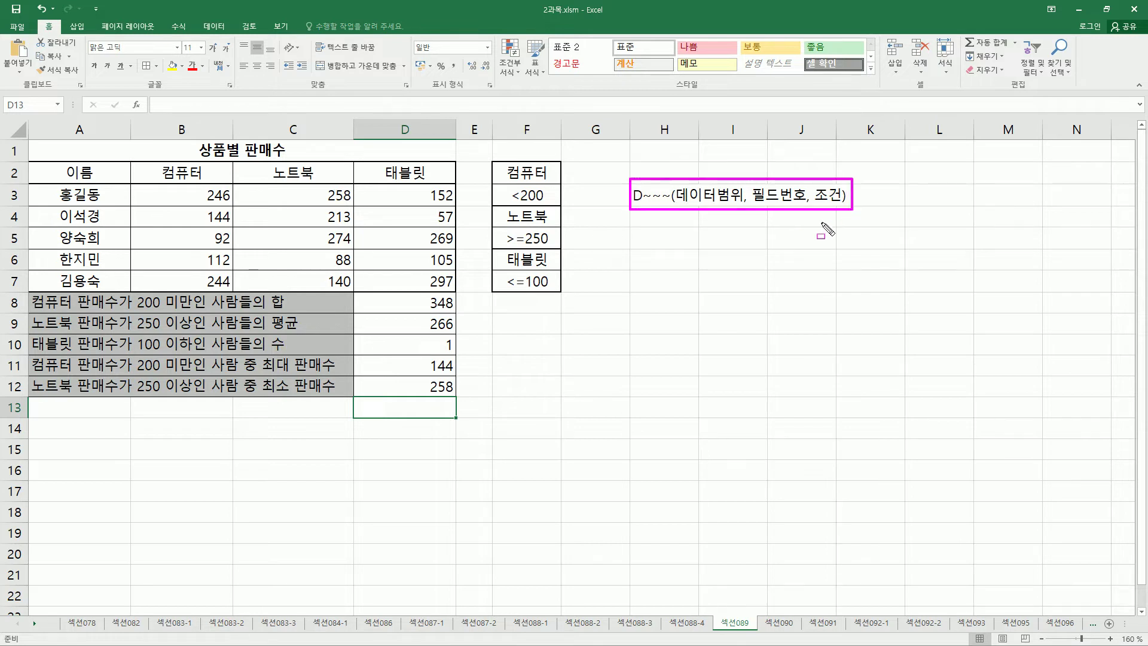
left_click_drag(415, 294, 419, 309)
left_click_drag(426, 351, 459, 414)
key("Escape")
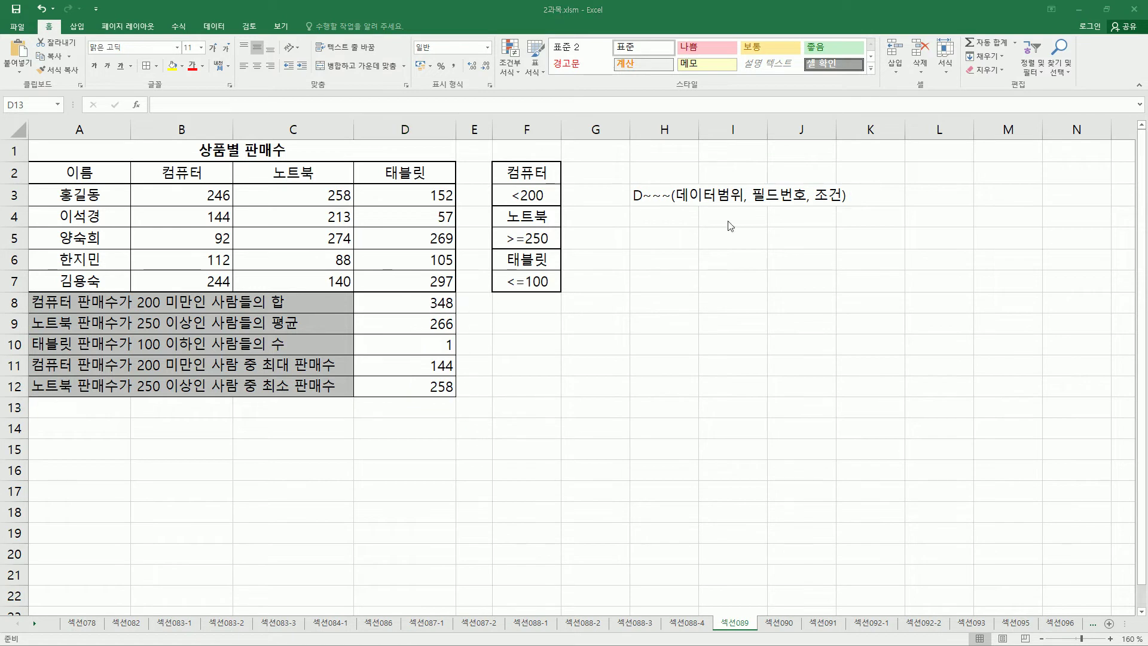
mouse_move(670, 177)
left_mouse_down()
mouse_move(671, 194)
mouse_move(867, 214)
left_mouse_up()
key("Escape")
Step: List the formulas as red text in H5:H9: =DSUM(A2:D7,2,F2:F3), =DAVERAGE(A2:D7,3,F4:F5), =DCOUNT(A2:D7,4,F6:F7), =DMAX(A2:D7,2,F2:F3), =DMIN(A2:D7,3,F4:F5)
left_click(428, 303)
left_click(596, 259)
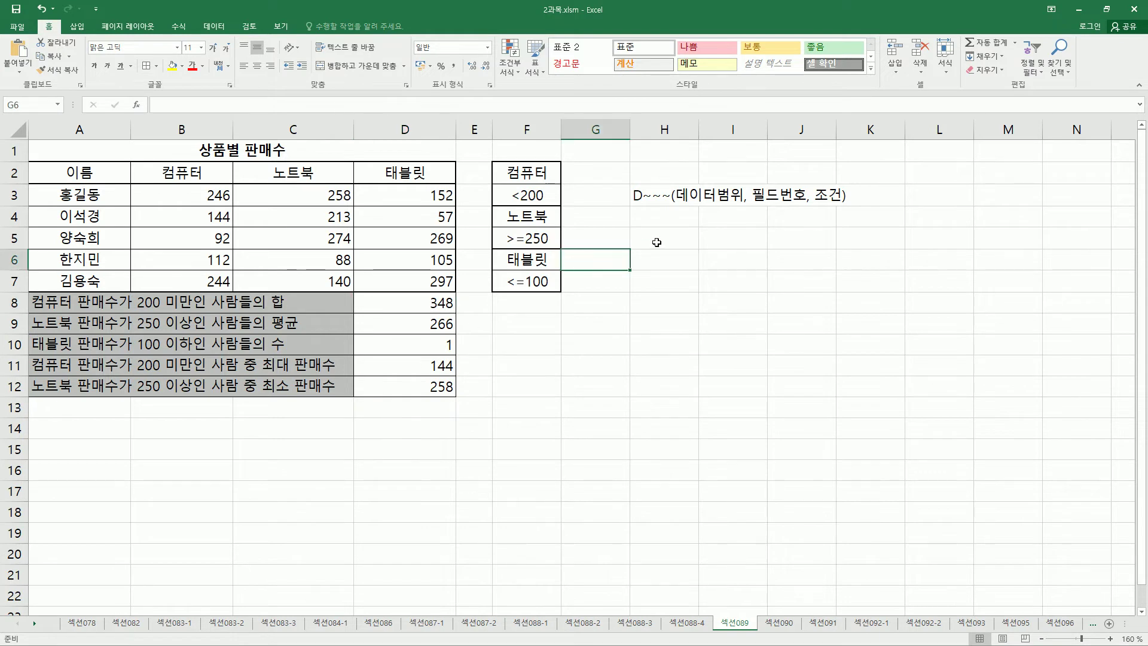
type("=DSUM(A2:D7,2,F2:F3) =DAVERAGE(A2:D7,3,F4:F5) =DCOUNT(A2:D7,4,F6:F7) =DMAX(A2:D7,2,F2:F3) =DMIN(A2:D7,3,F4:F5)")
left_click(596, 343)
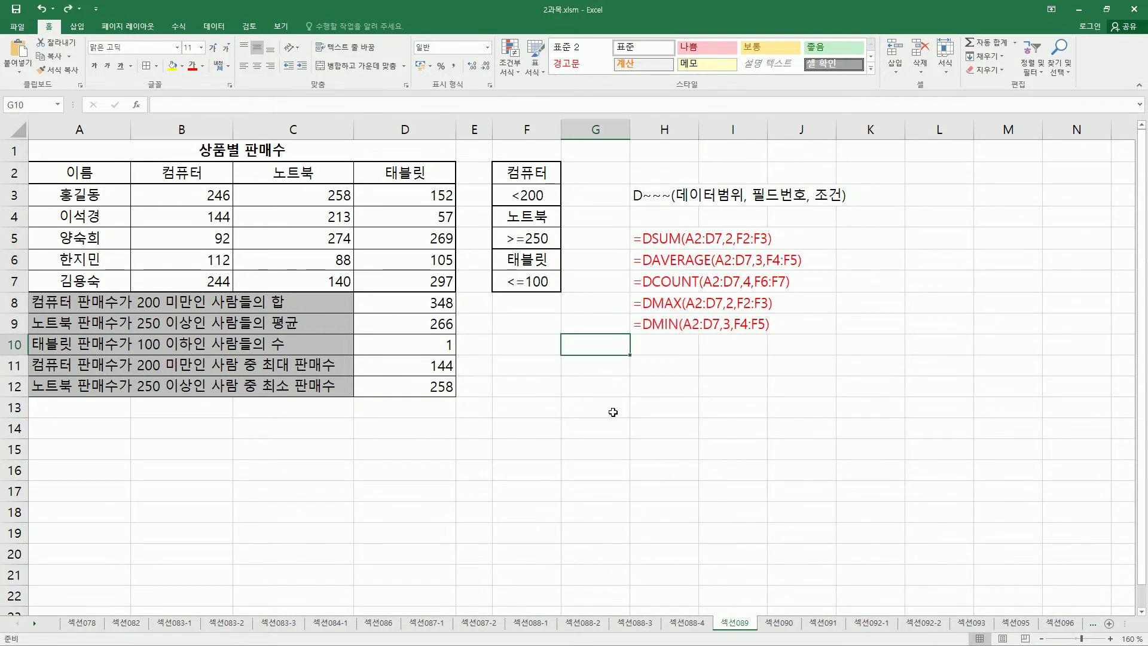